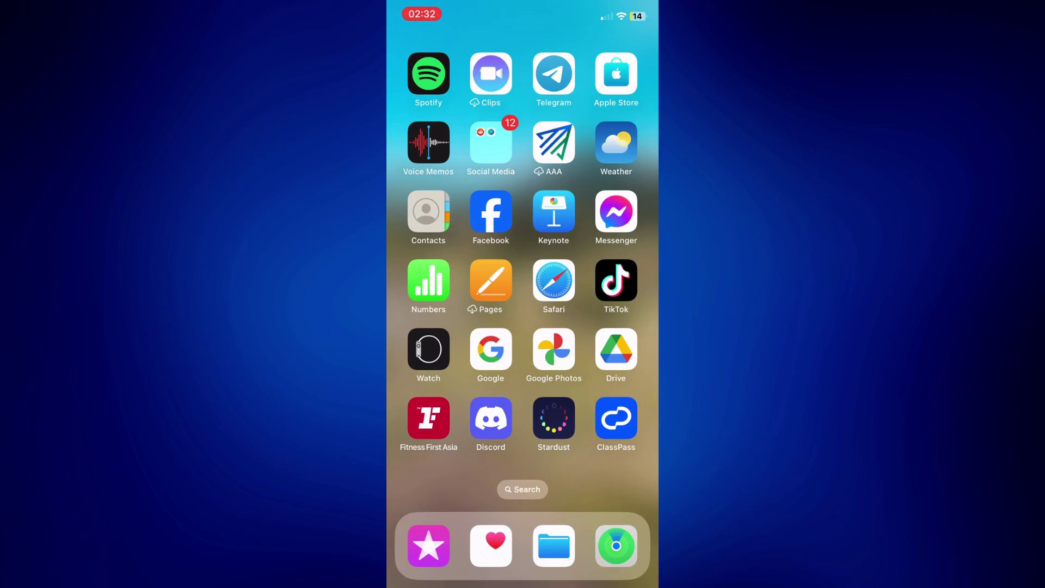
Open Google Photos and back out of creating a new album.
click(554, 349)
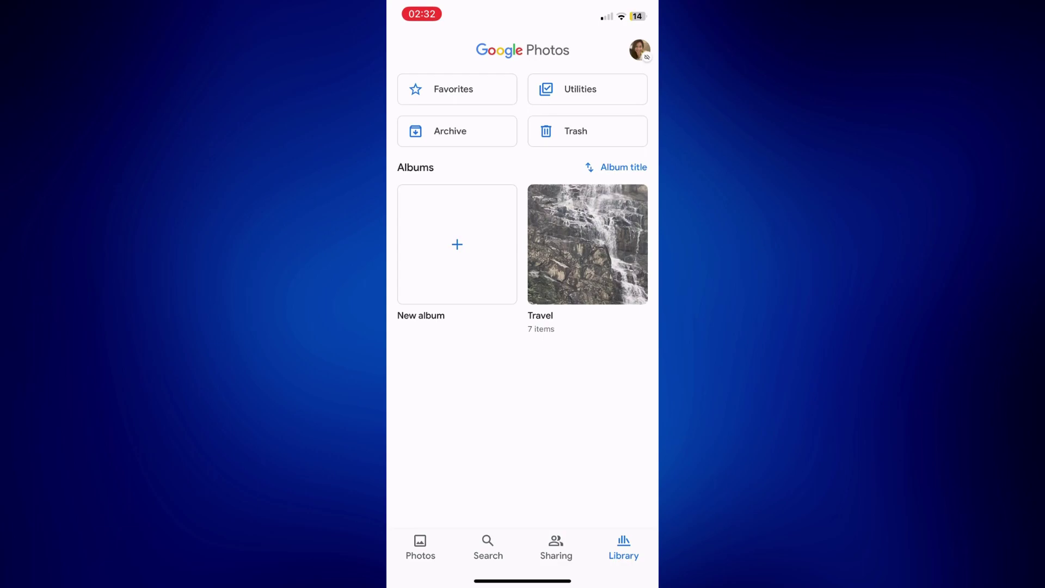
click(456, 243)
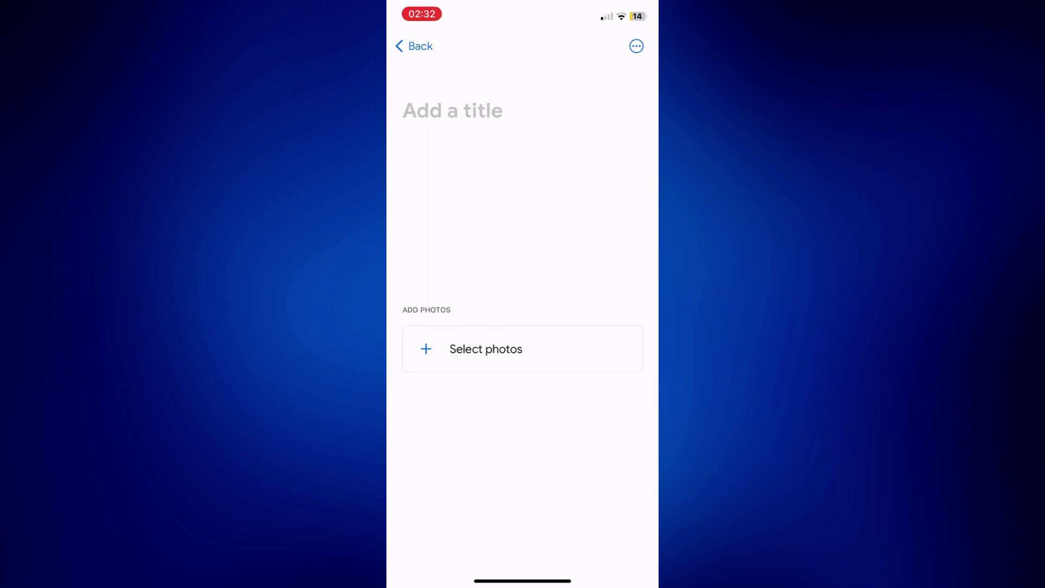
click(414, 47)
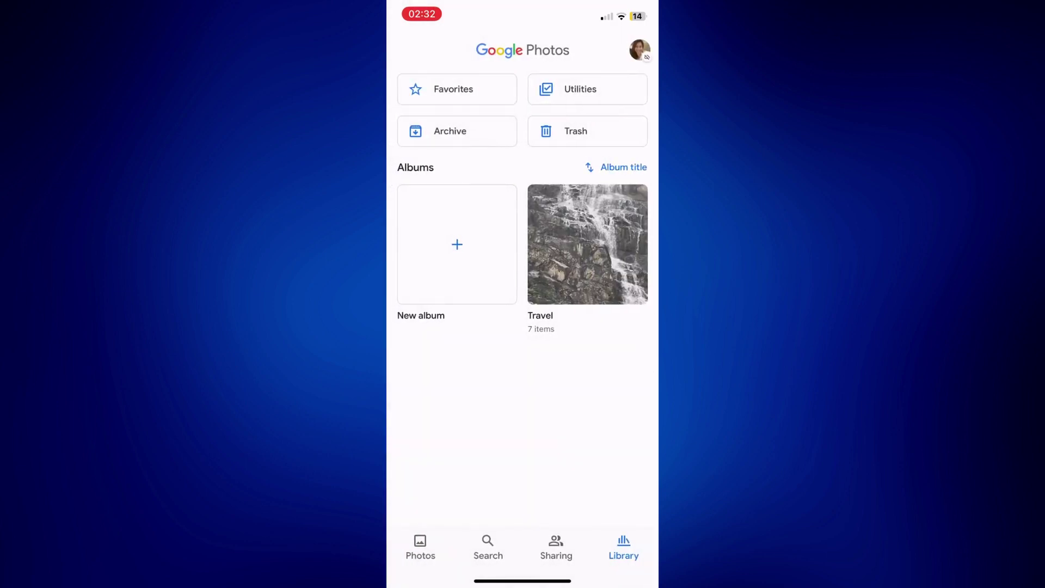
View the Travel album, then close Google Photos to the home screen.
click(586, 244)
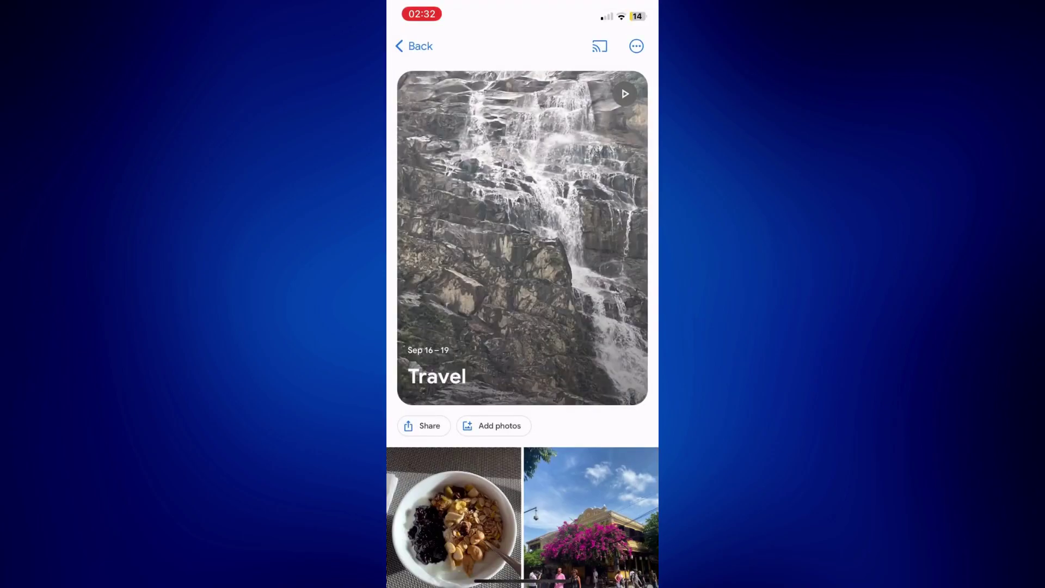
click(414, 46)
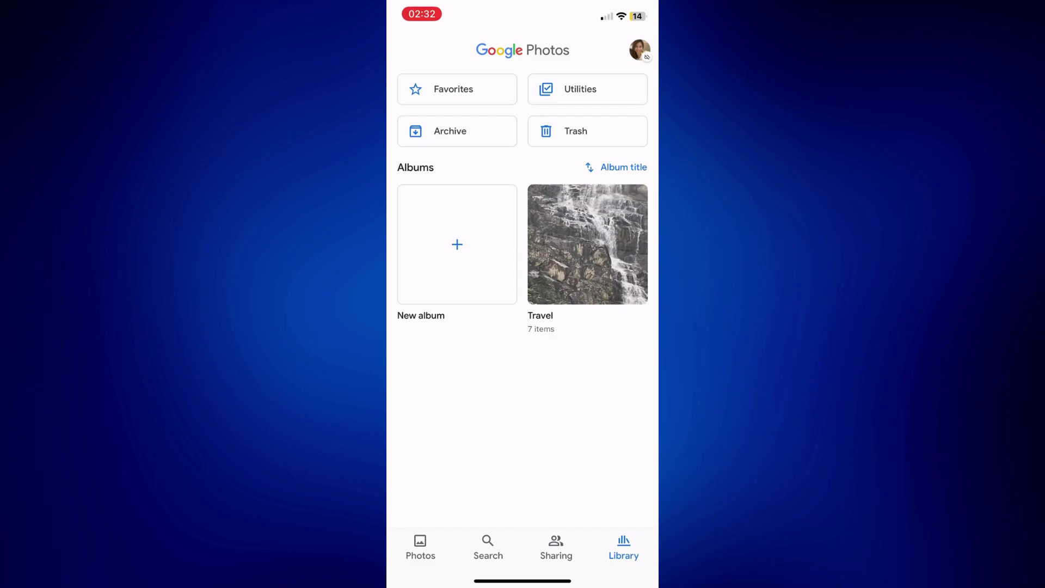
drag(522, 580, 522, 327)
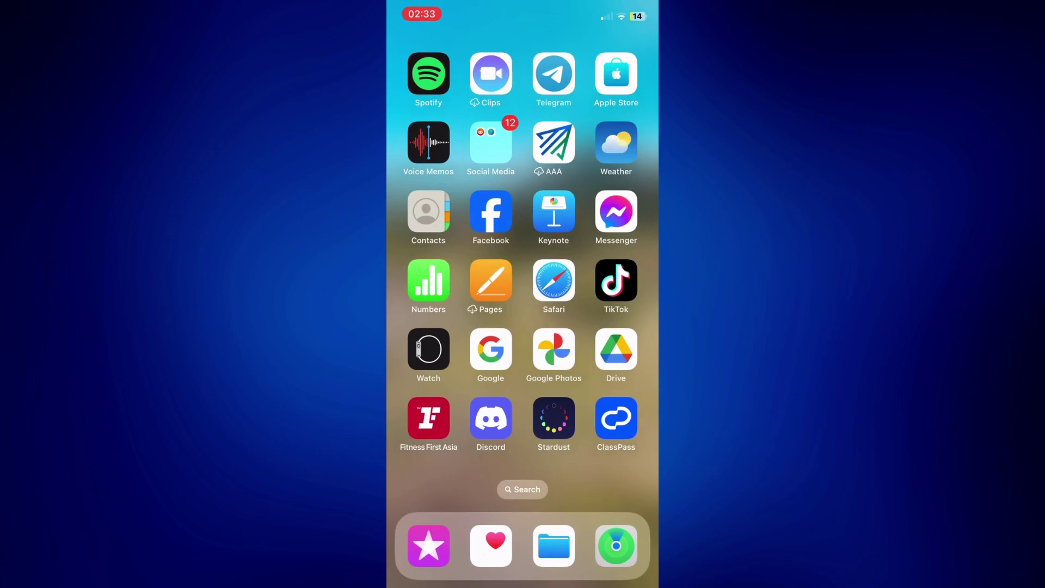
In the Google app, search 'google takeout' and go to the Download your data page.
click(491, 349)
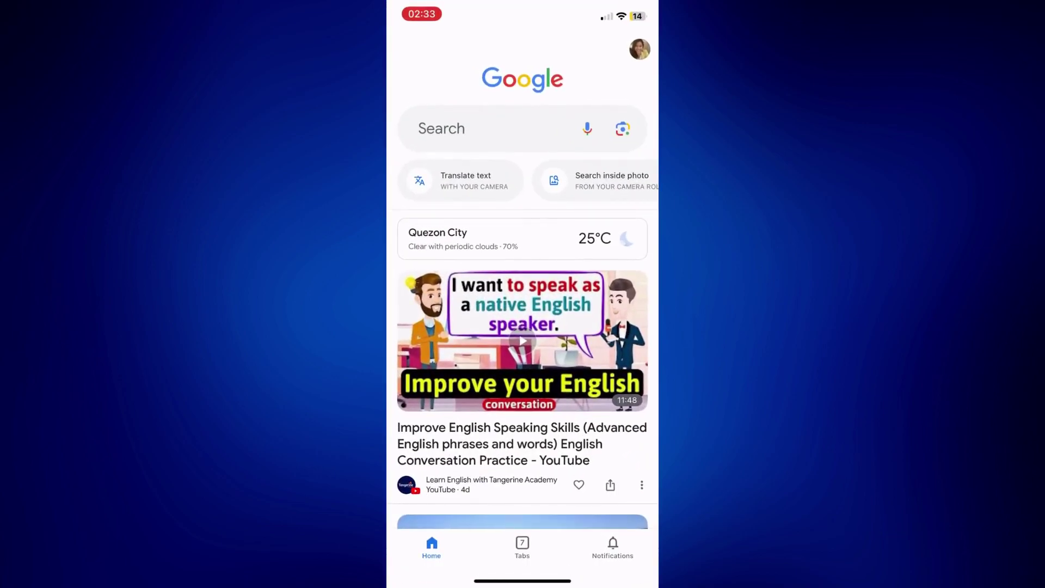
click(473, 129)
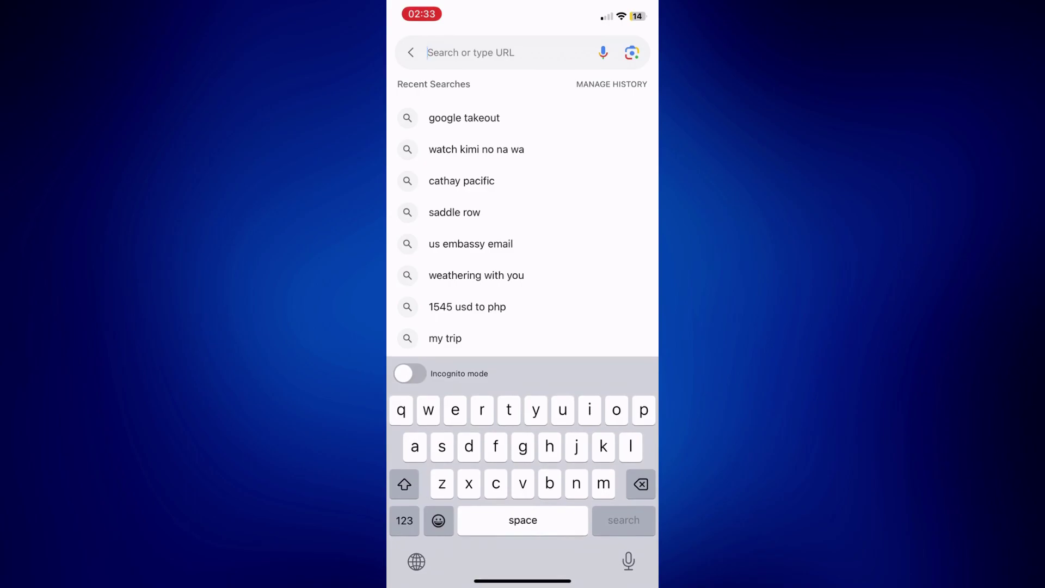
click(464, 117)
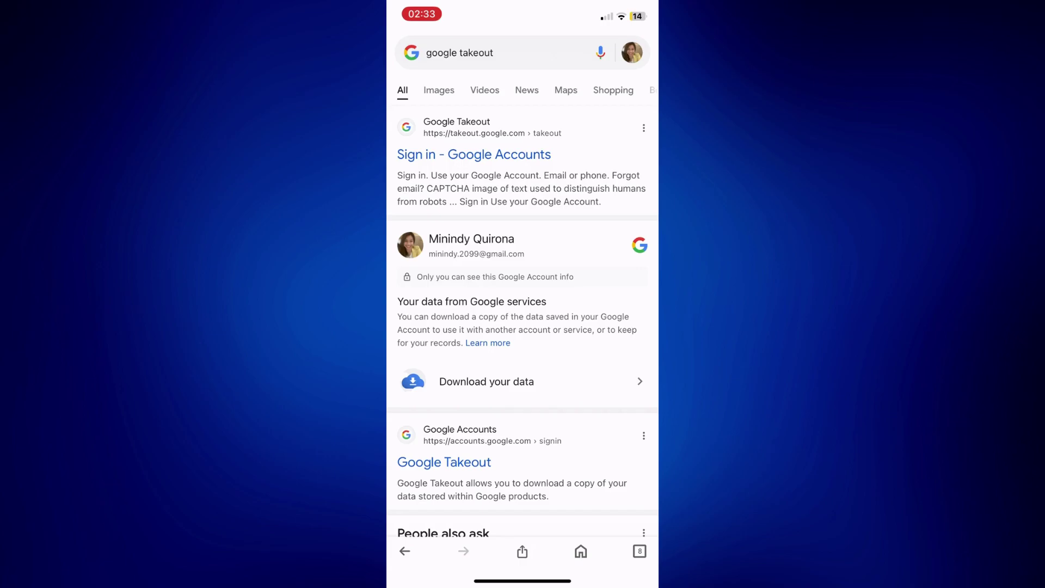
click(487, 382)
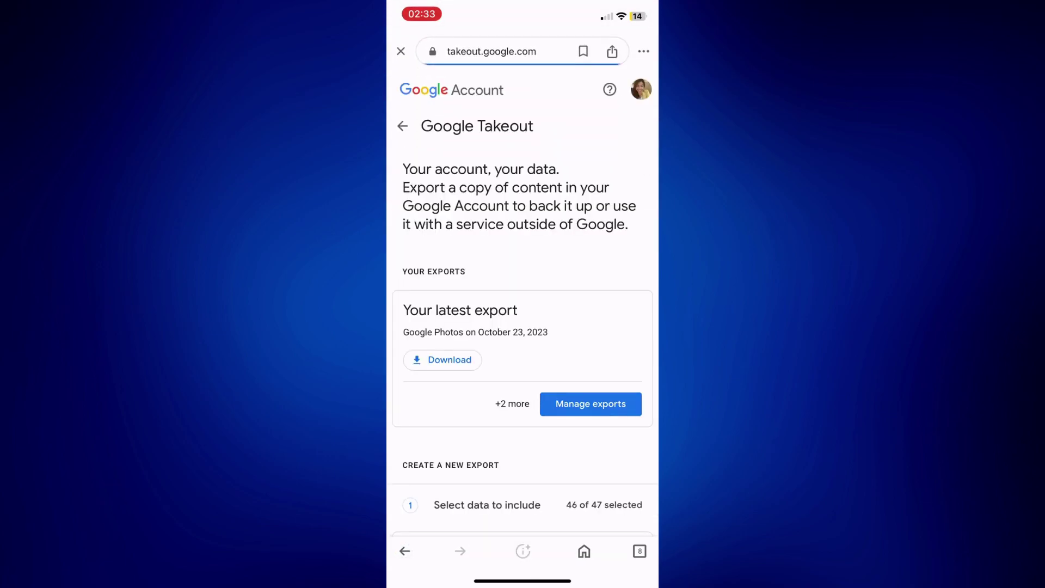
scroll(523, 328, down, 5)
scroll(523, 326, down, 5)
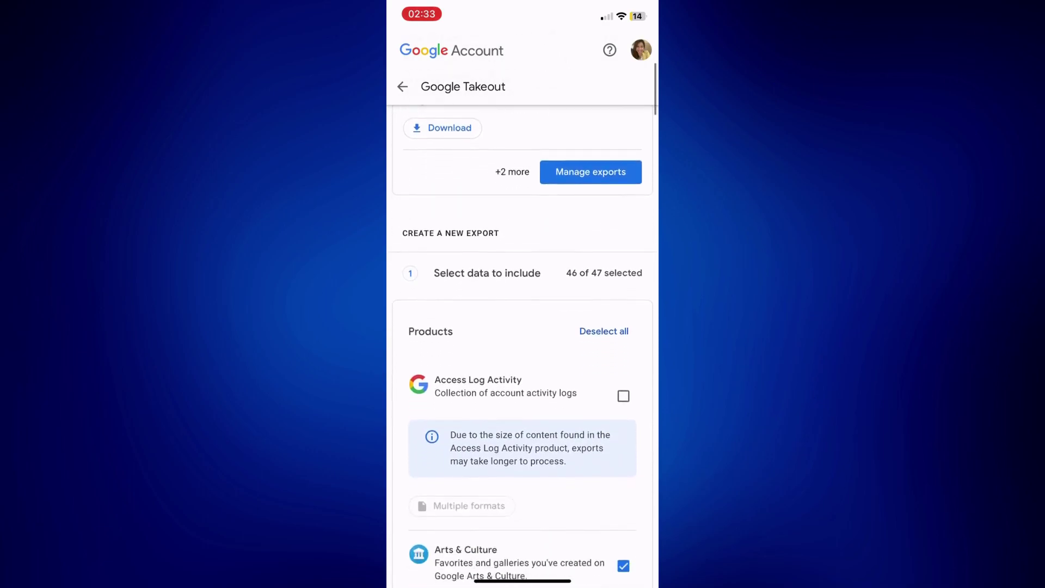
scroll(522, 327, up, 3)
scroll(523, 343, down, 2)
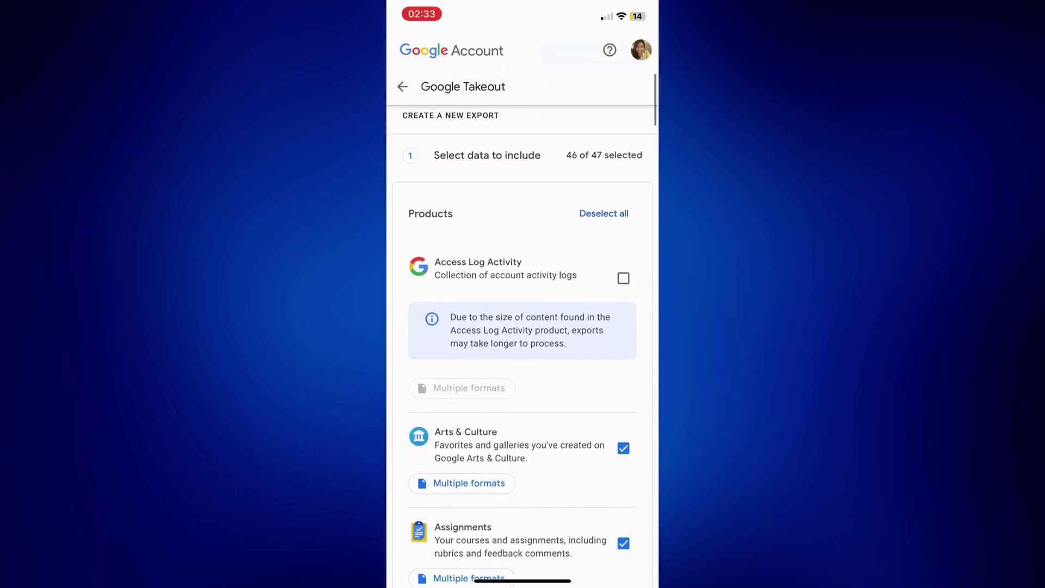
scroll(523, 326, down, 2)
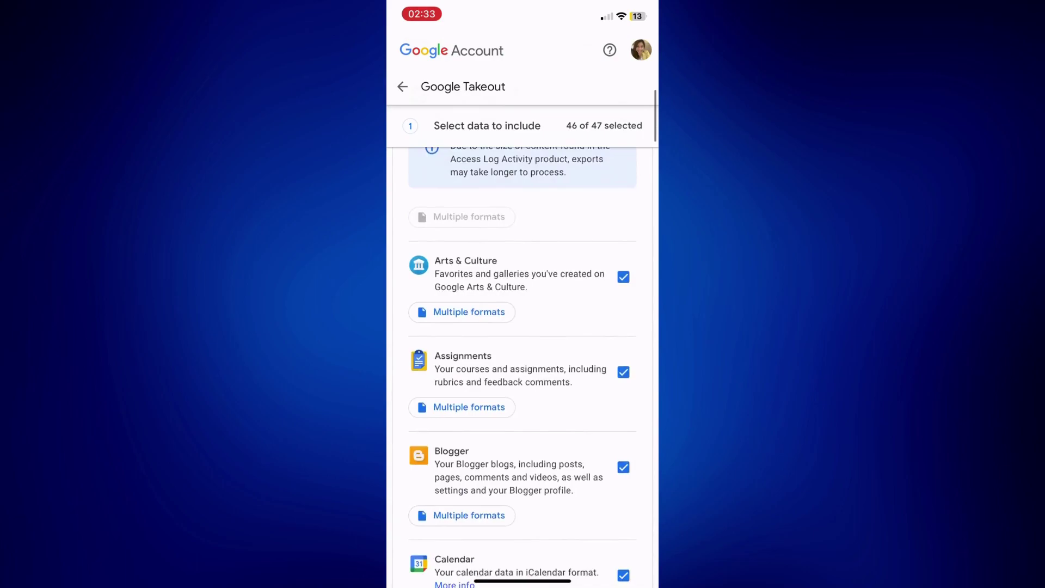
scroll(522, 327, up, 2)
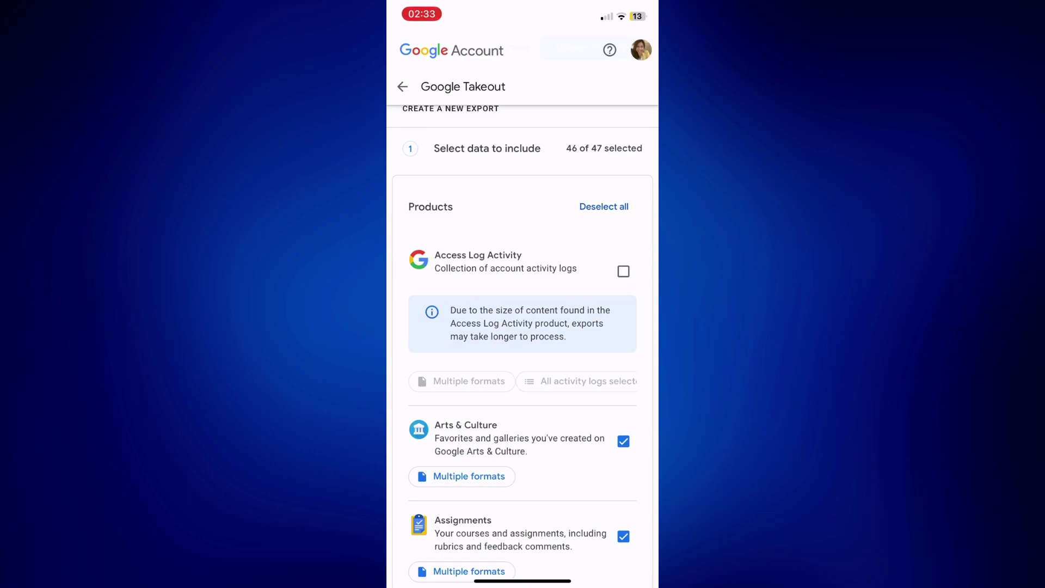
Deselect all products and check only Google Photos for the new export.
click(604, 206)
click(610, 206)
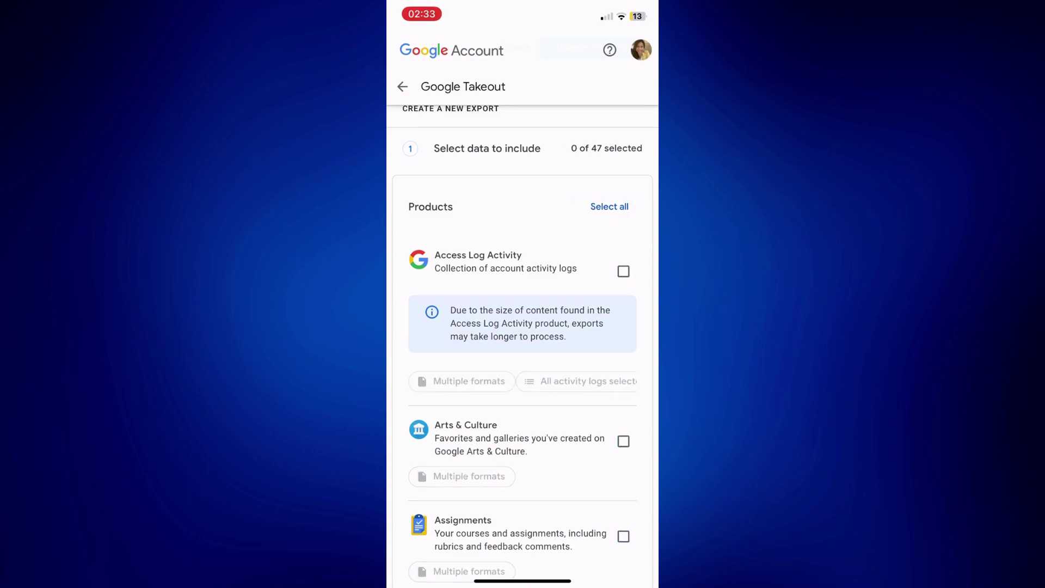
scroll(523, 343, down, 5)
scroll(523, 343, down, 5)
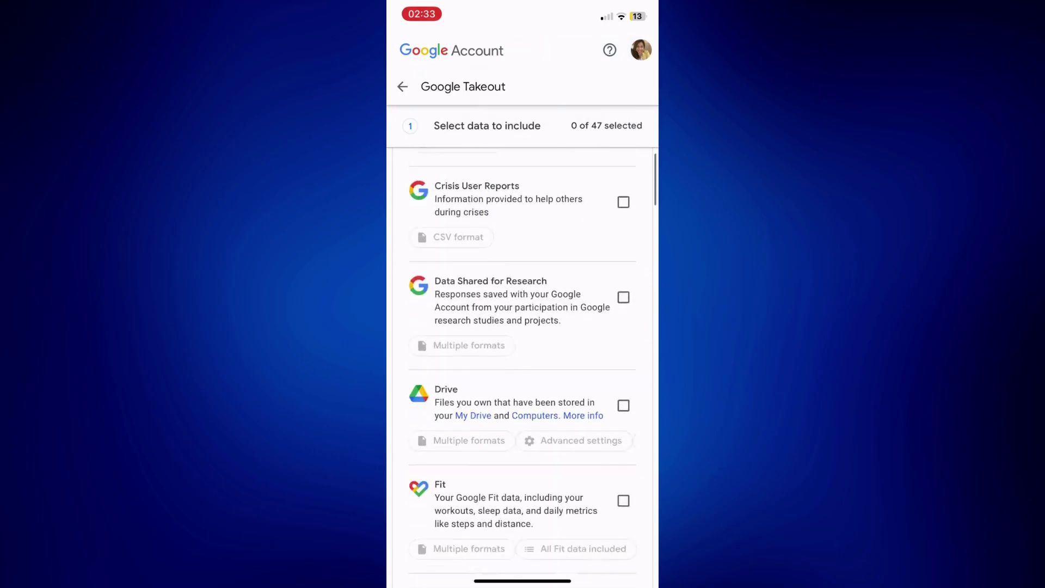
scroll(522, 343, down, 3)
scroll(523, 343, down, 5)
scroll(522, 365, down, 4)
scroll(523, 365, down, 2)
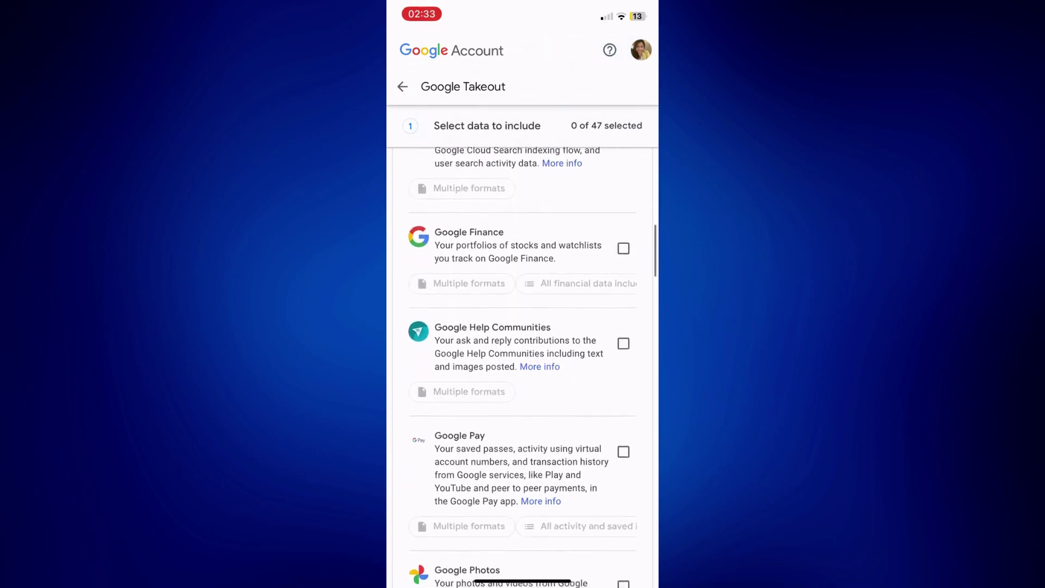
scroll(523, 364, down, 5)
scroll(522, 365, down, 5)
scroll(522, 343, up, 3)
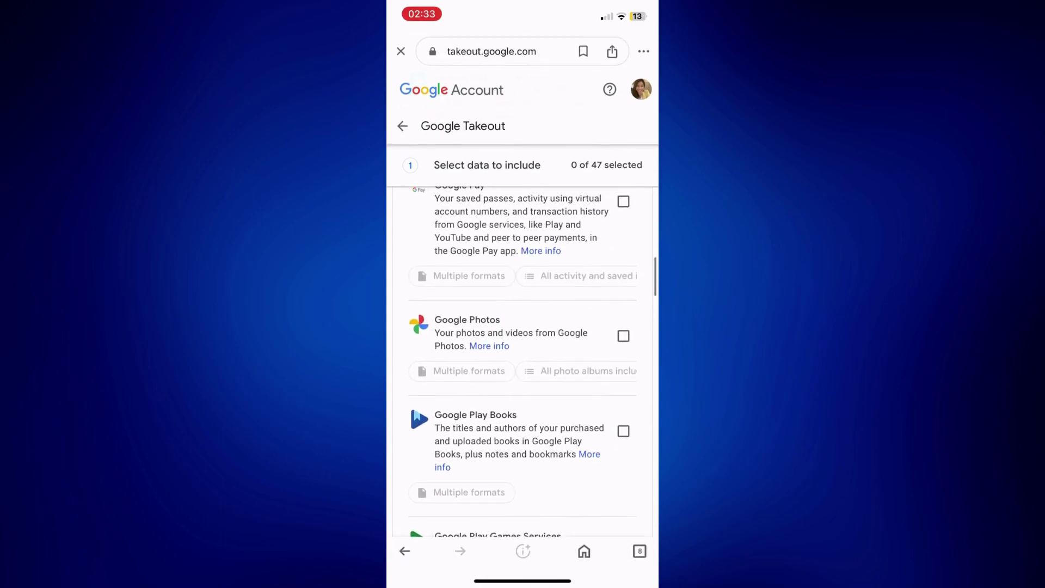
click(623, 336)
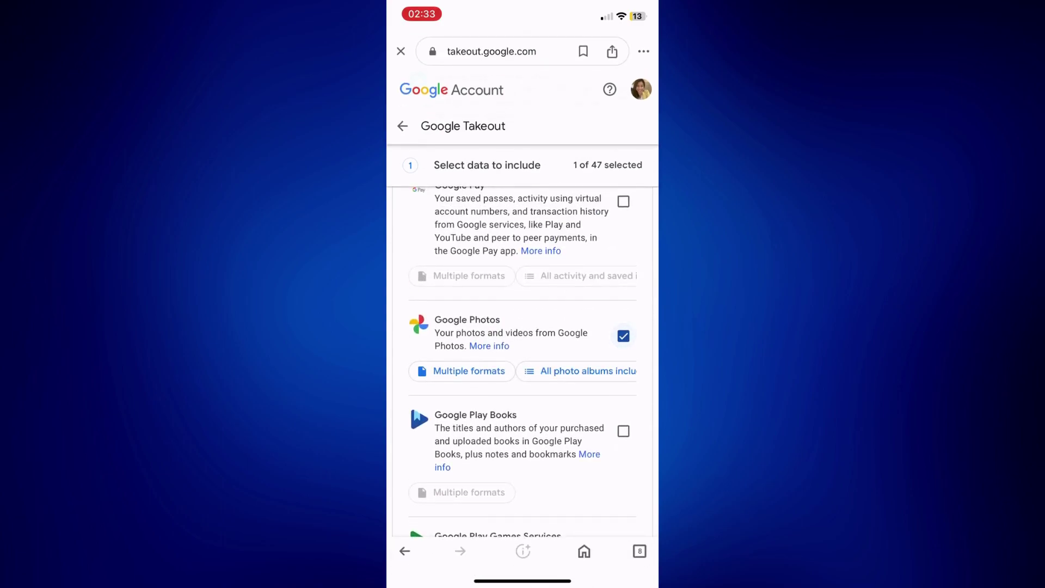
Limit the Photos export to the Travel album only and continue to the next step.
click(576, 370)
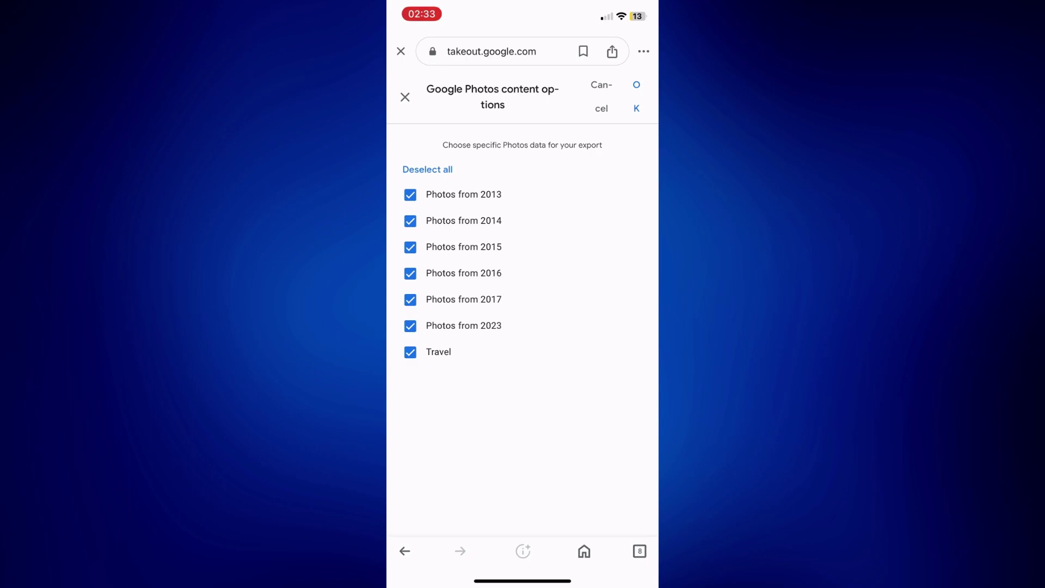
click(426, 169)
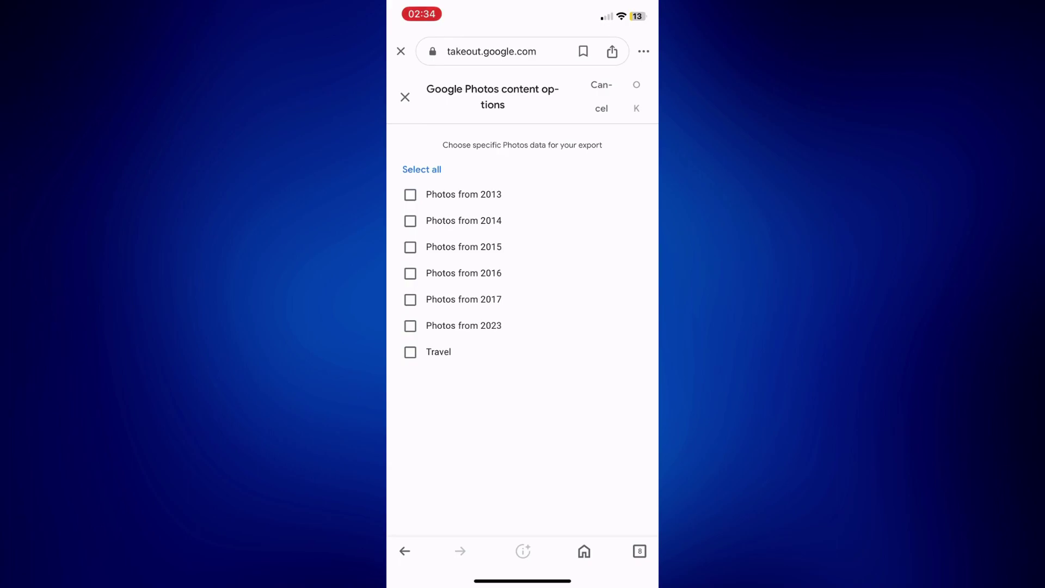
click(410, 353)
click(636, 97)
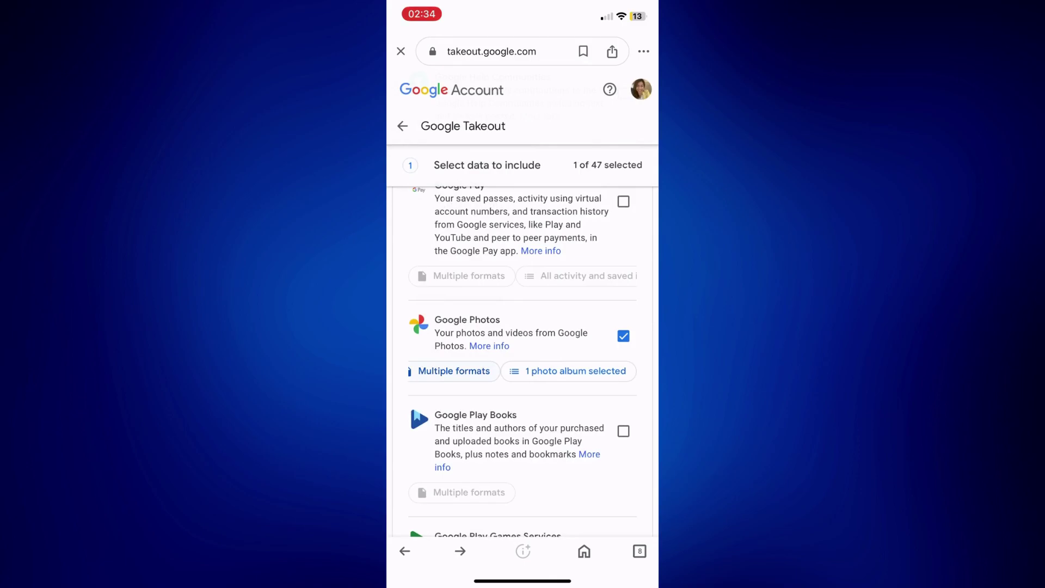
scroll(523, 360, down, 15)
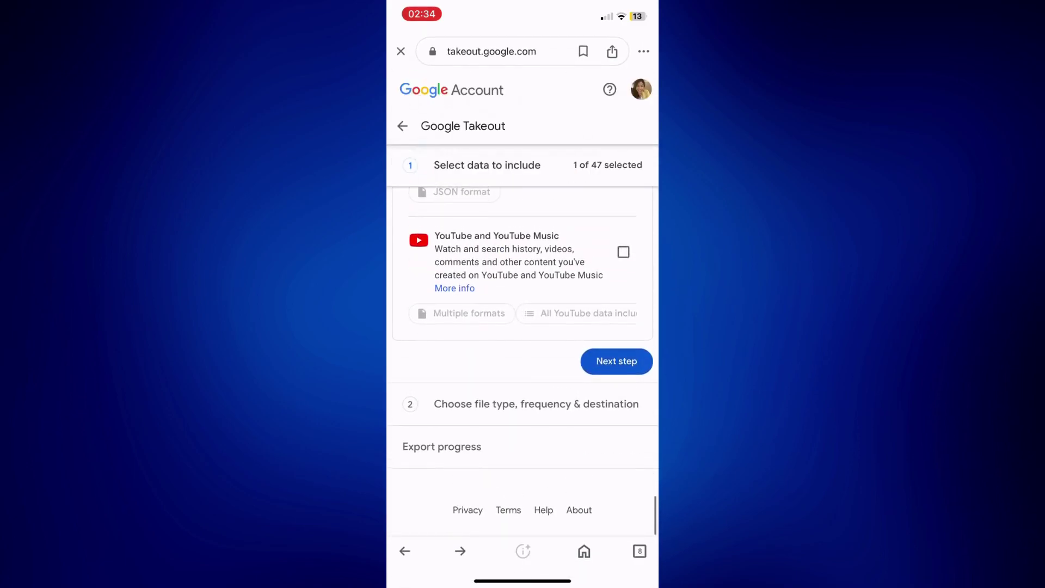
click(616, 361)
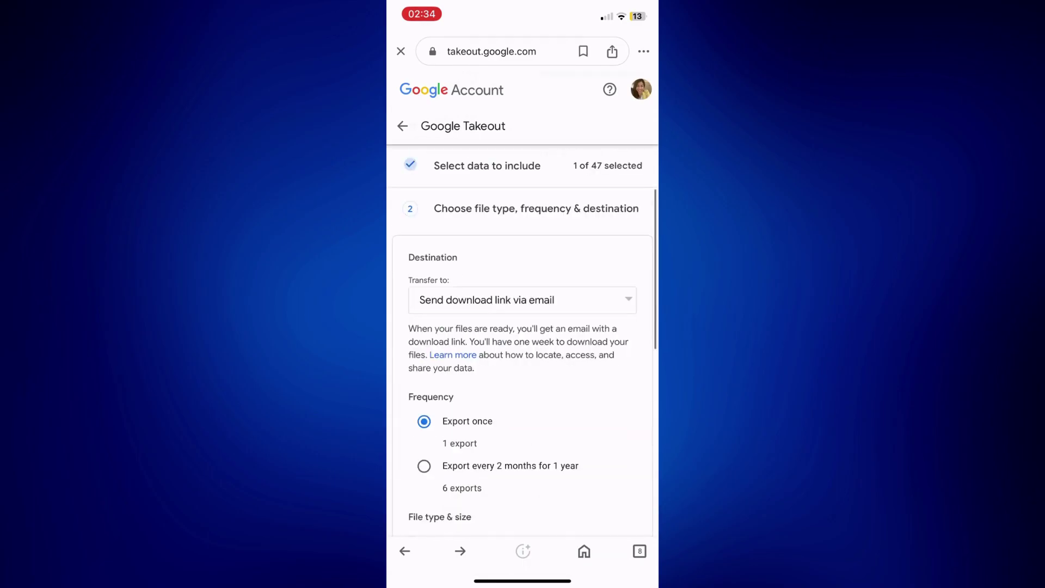
scroll(523, 327, down, 3)
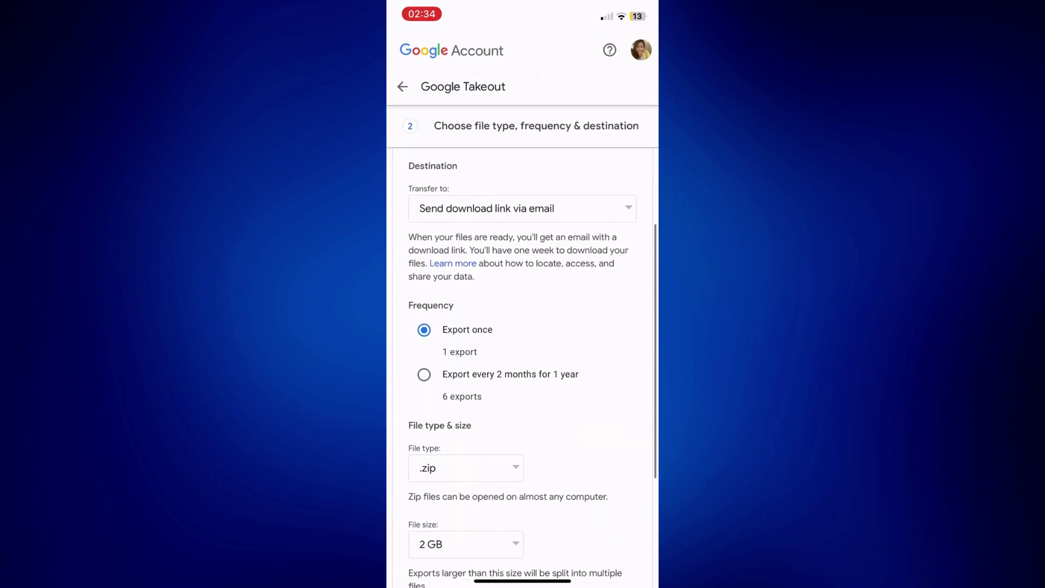
scroll(523, 367, down, 1)
scroll(523, 367, up, 1)
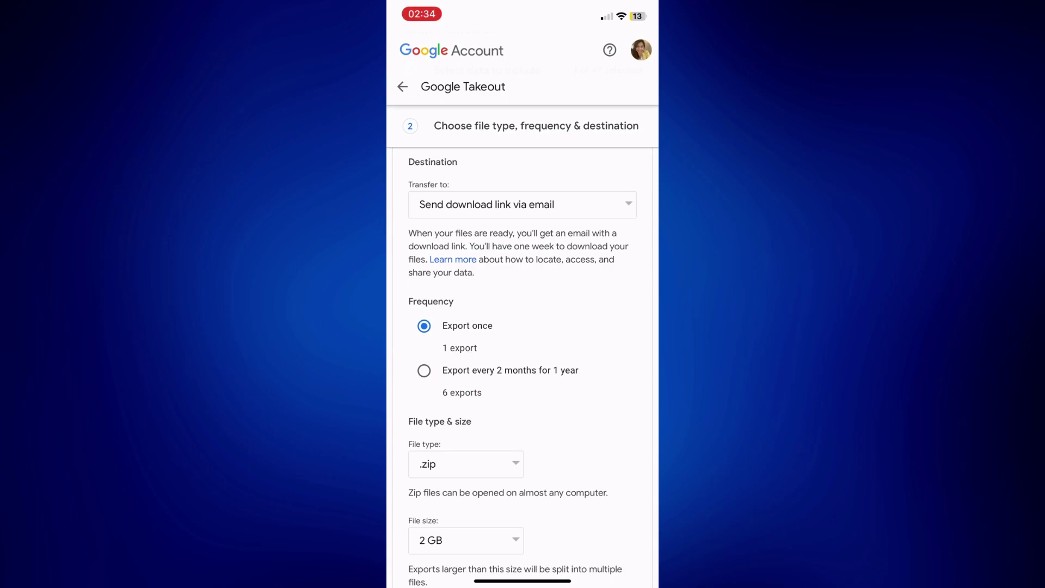
scroll(522, 348, up, 1)
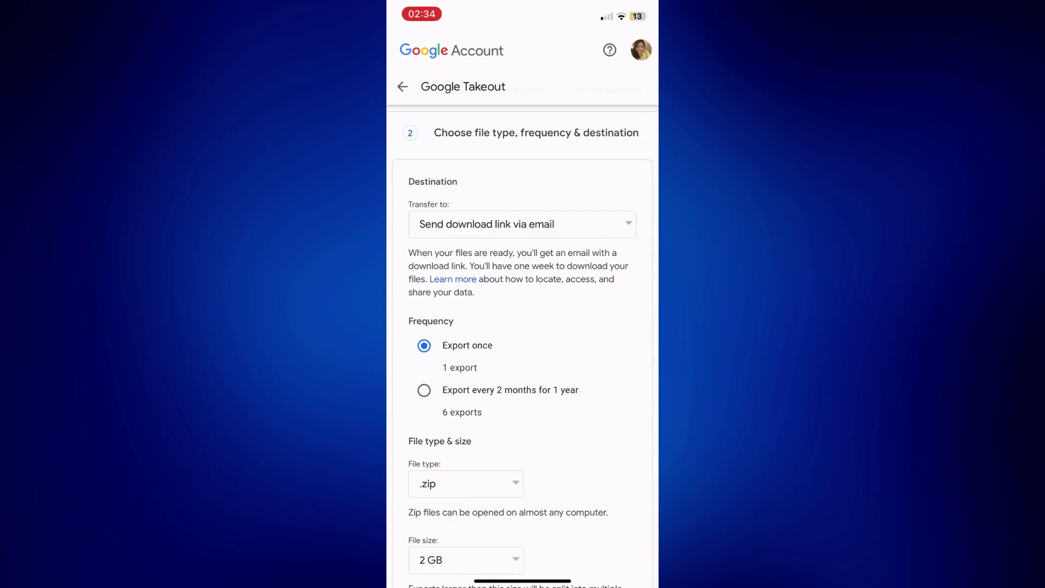
Keep delivery as an emailed download link and the archive type as .zip.
click(522, 224)
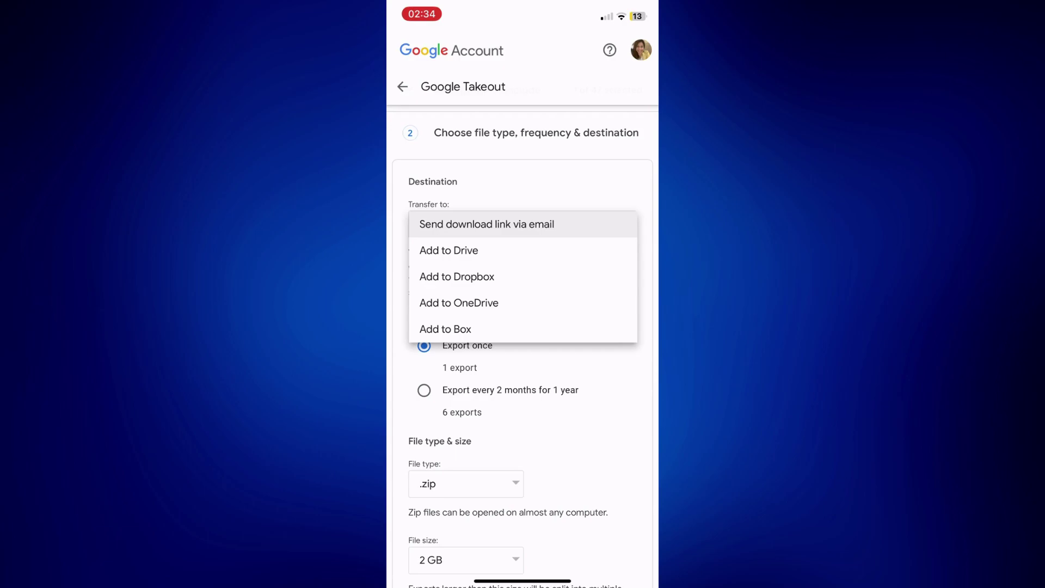
click(487, 224)
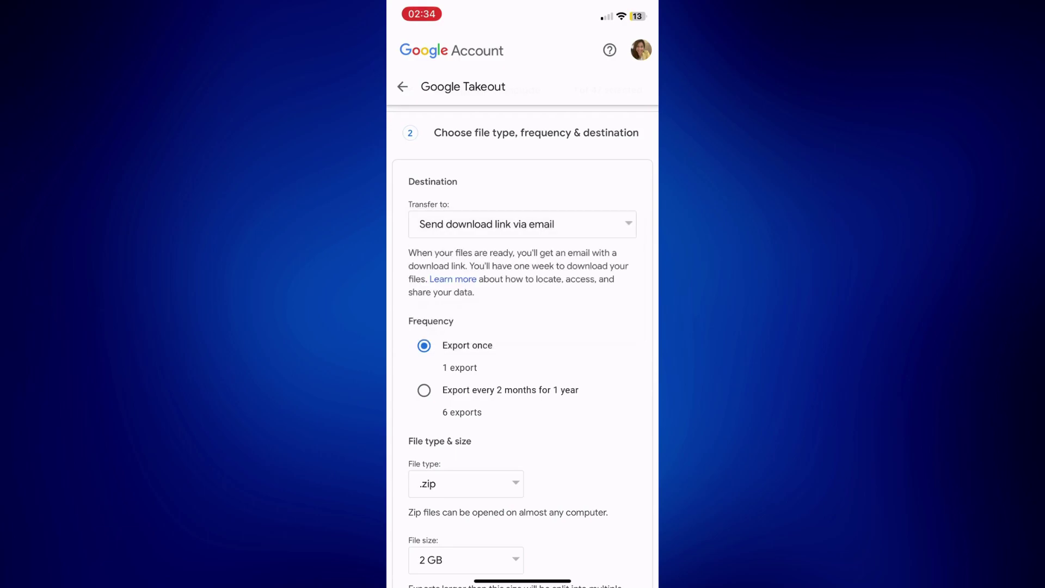
scroll(523, 367, down, 3)
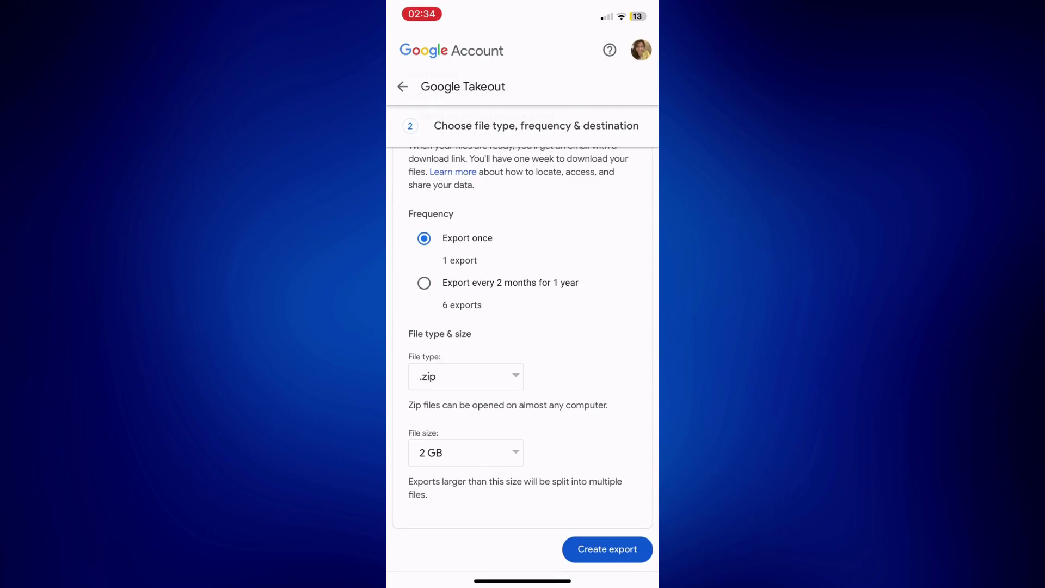
scroll(523, 368, down, 1)
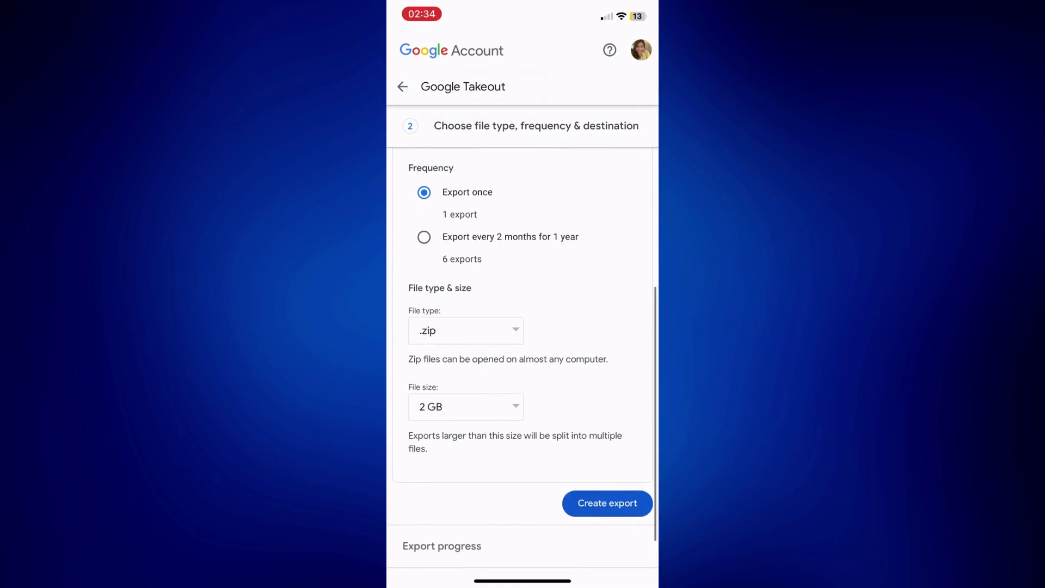
scroll(523, 368, down, 1)
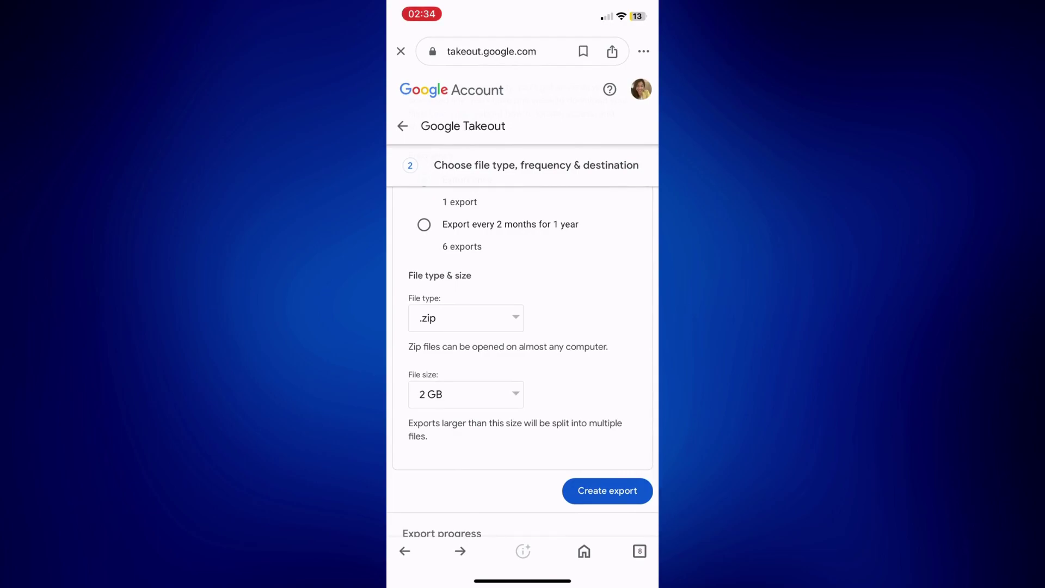
click(466, 318)
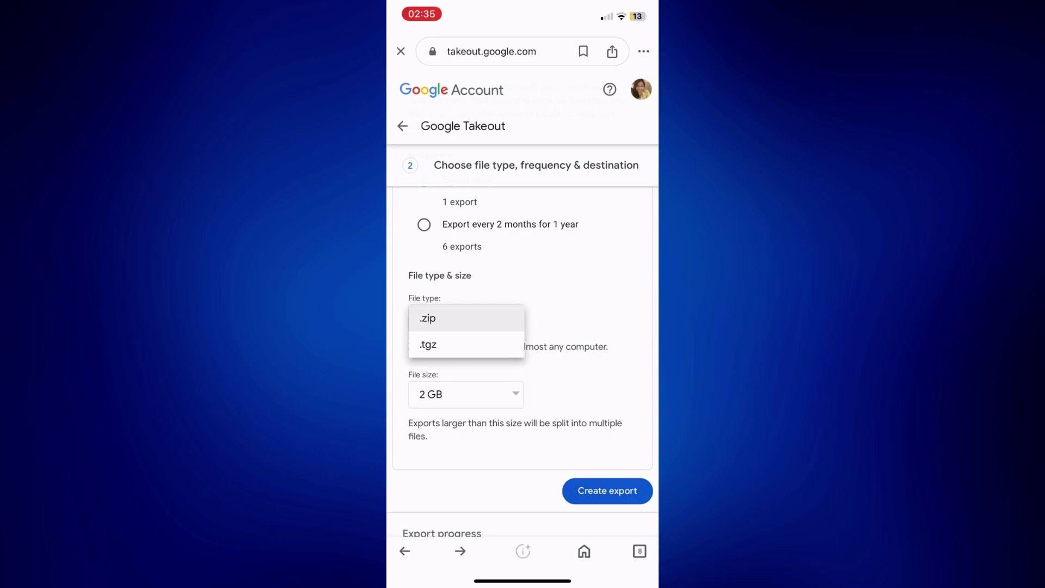
click(465, 318)
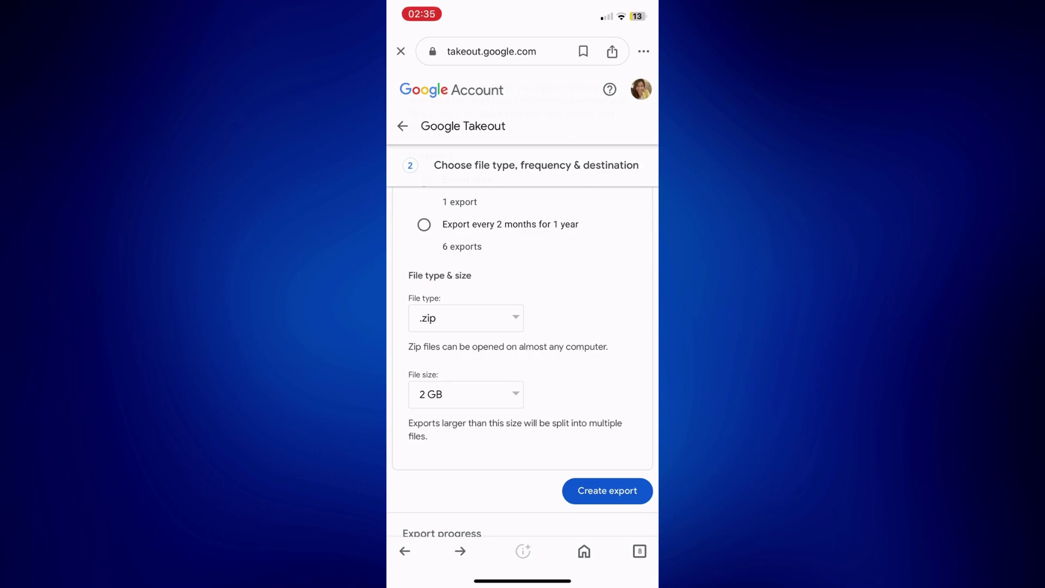
Set the maximum file size to 1 GB and create the export.
click(465, 395)
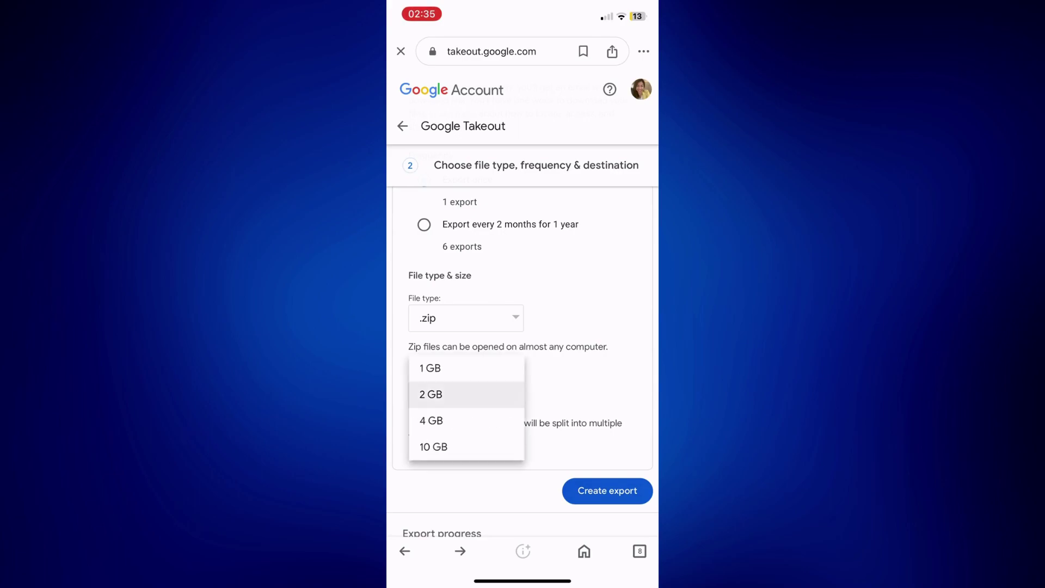
click(430, 368)
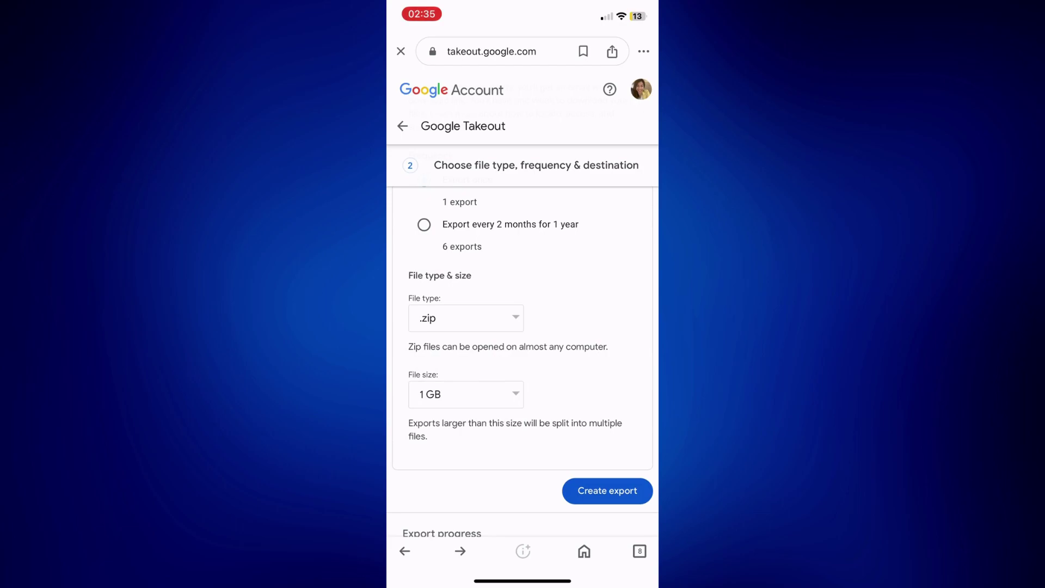
scroll(522, 327, down, 2)
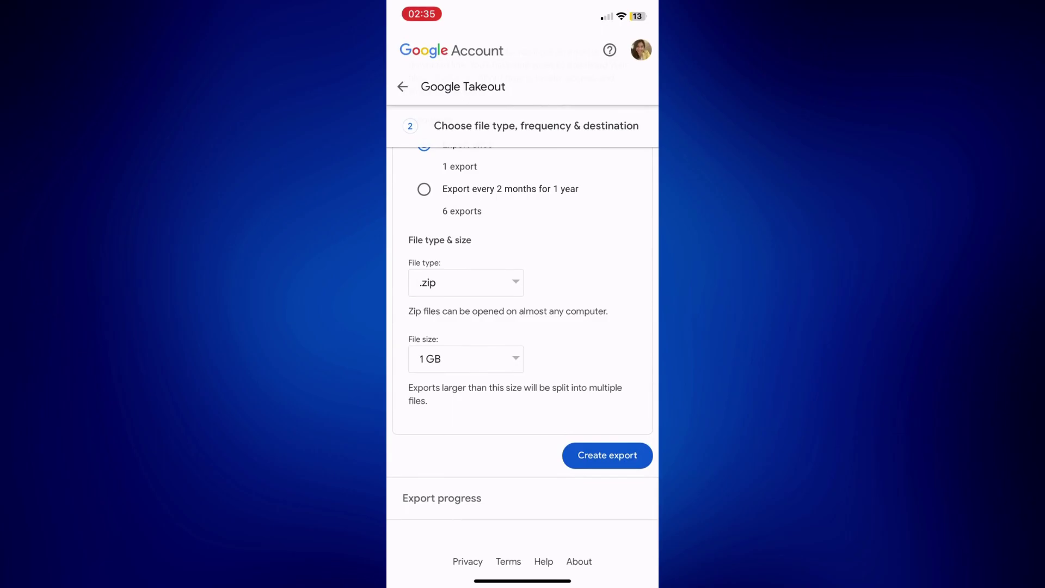
click(606, 455)
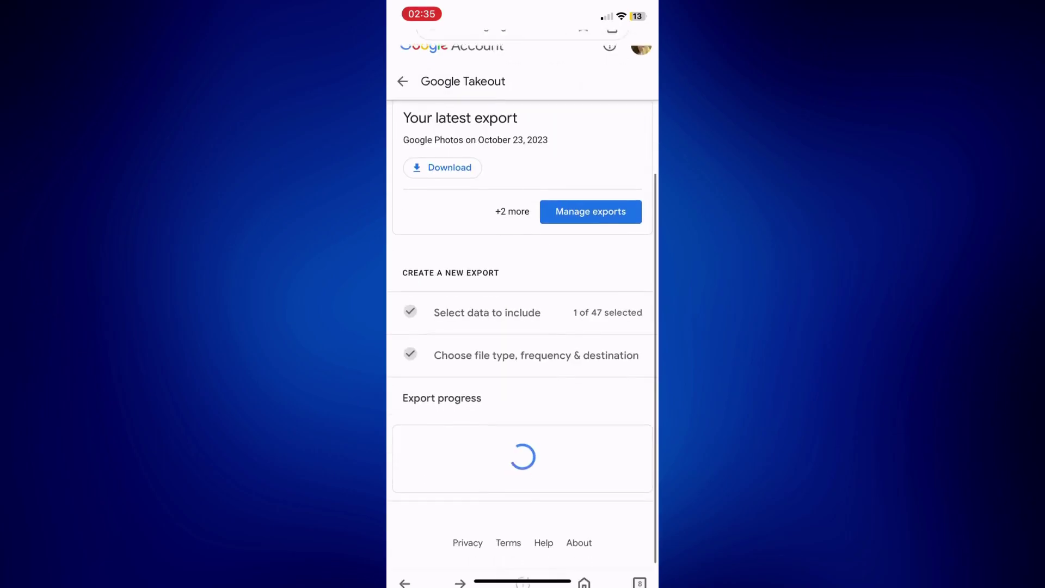
scroll(522, 327, down, 1)
scroll(522, 327, down, 2)
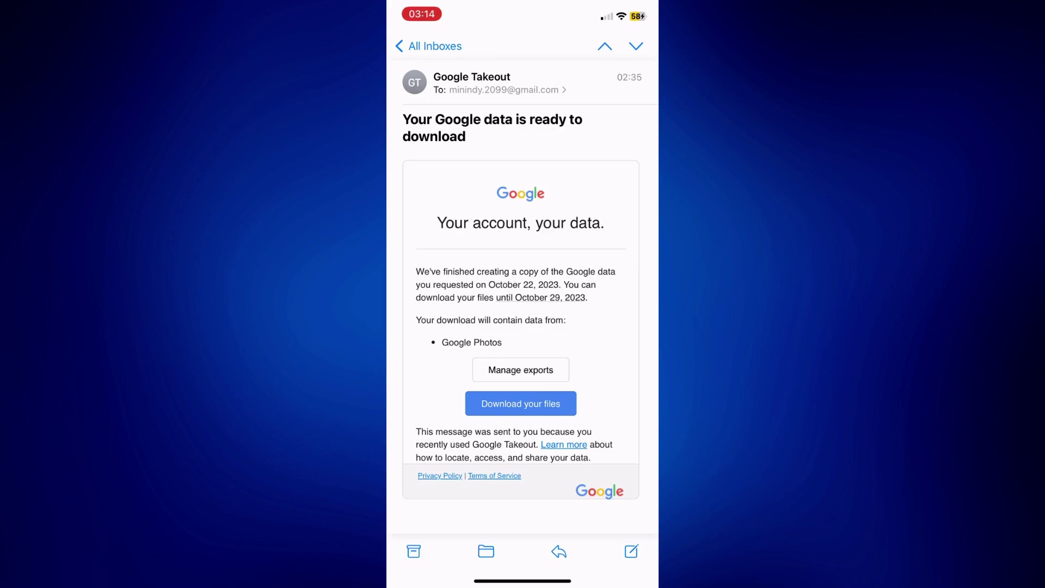
scroll(522, 326, up, 5)
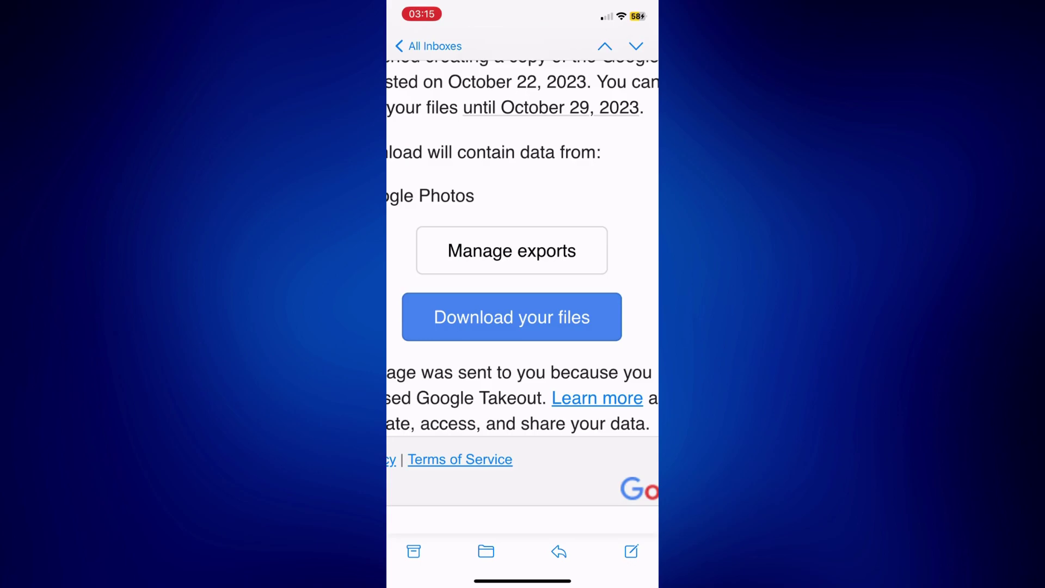
scroll(523, 326, down, 5)
From the Safari exports page, download the 27.7 MB takeout zip and show the page menu.
drag(523, 579, 522, 326)
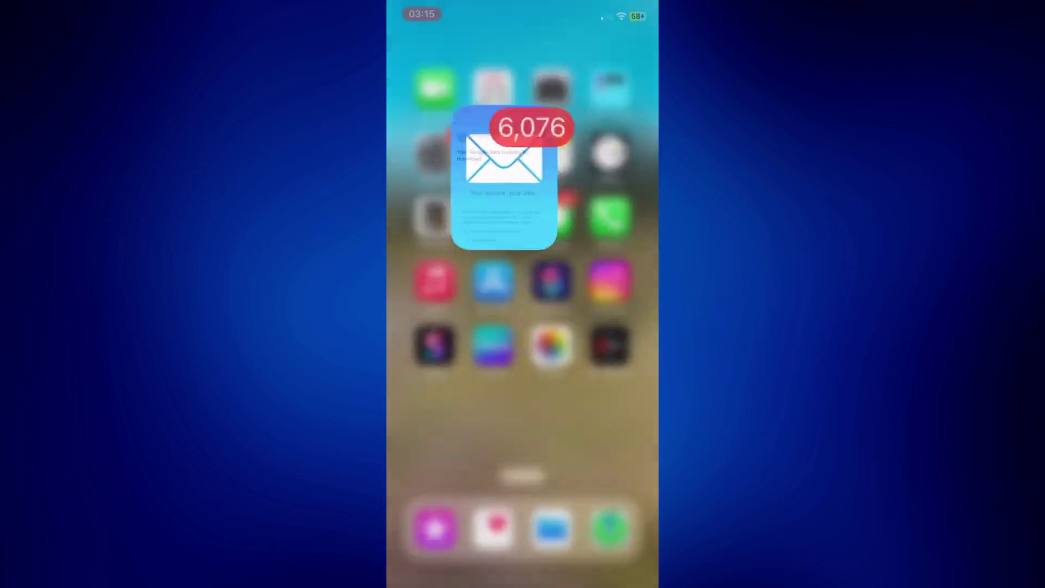
click(552, 280)
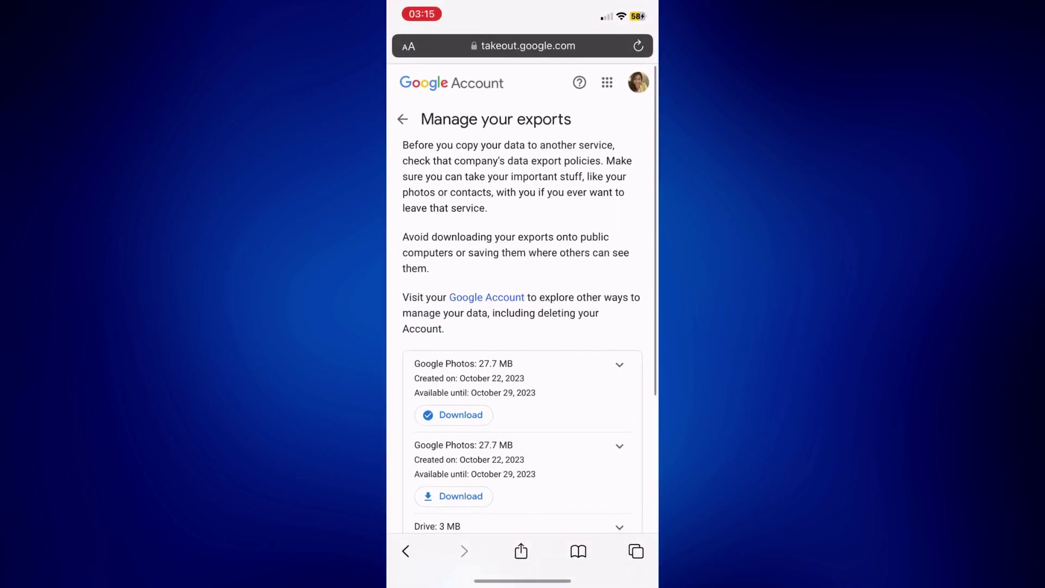
scroll(523, 458, down, 2)
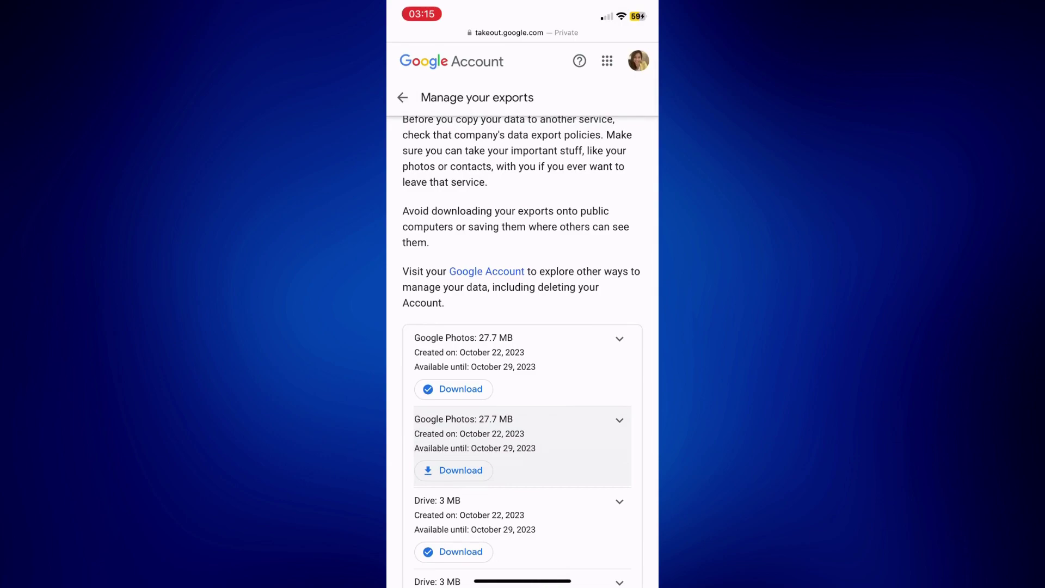
scroll(522, 327, up, 1)
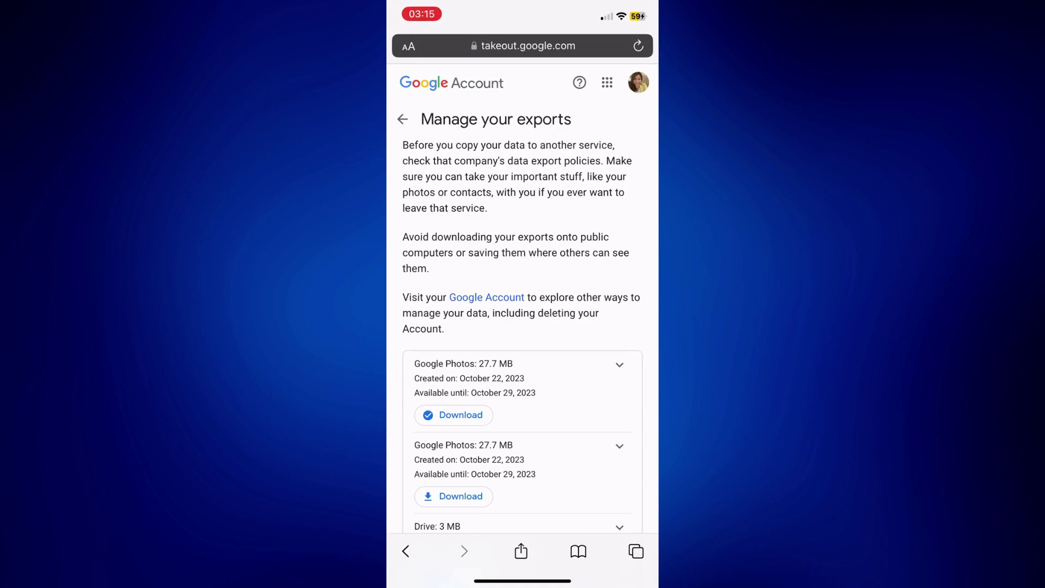
scroll(522, 328, down, 2)
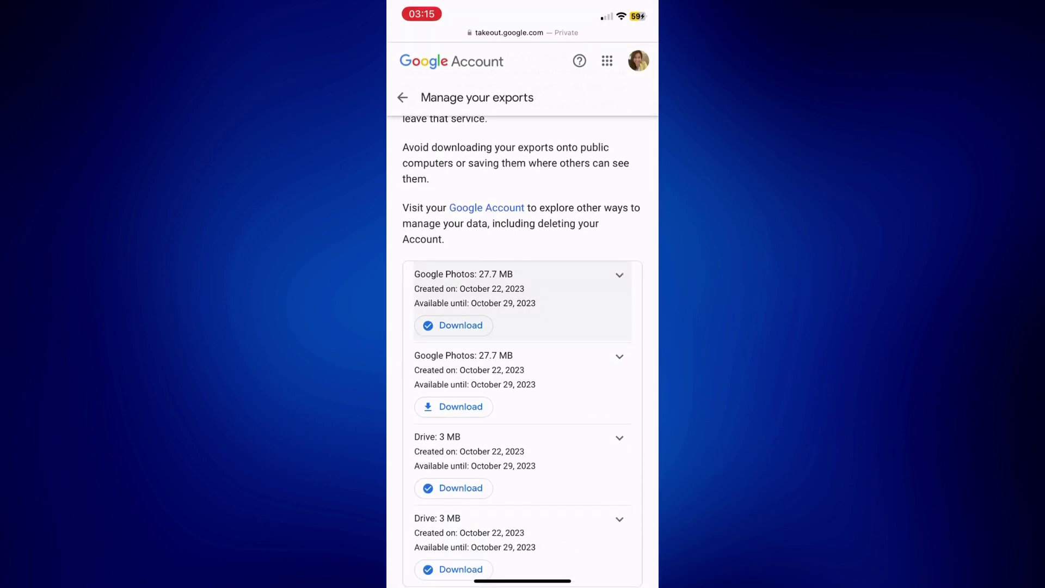
scroll(523, 327, up, 2)
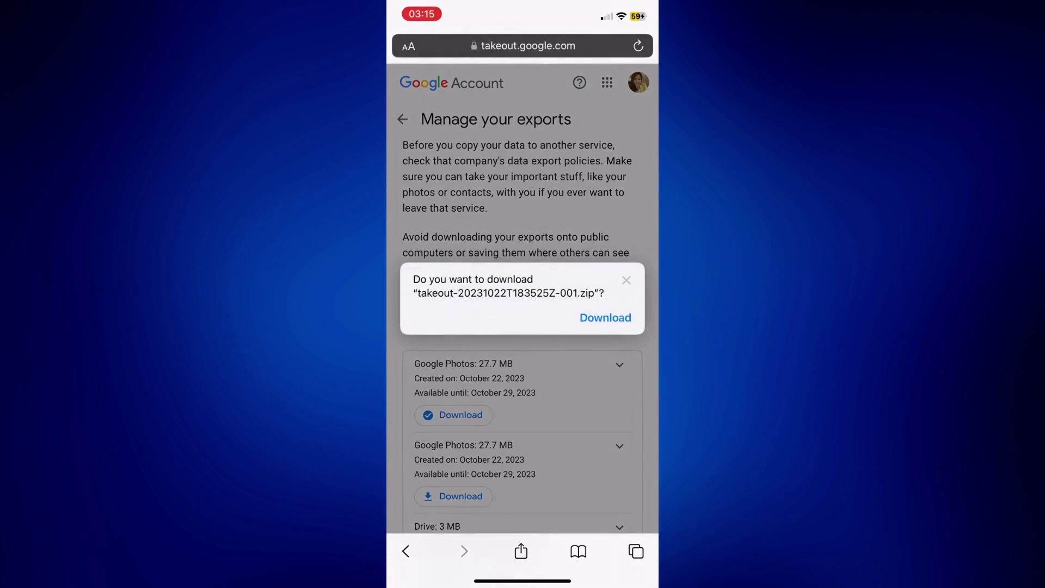
click(605, 317)
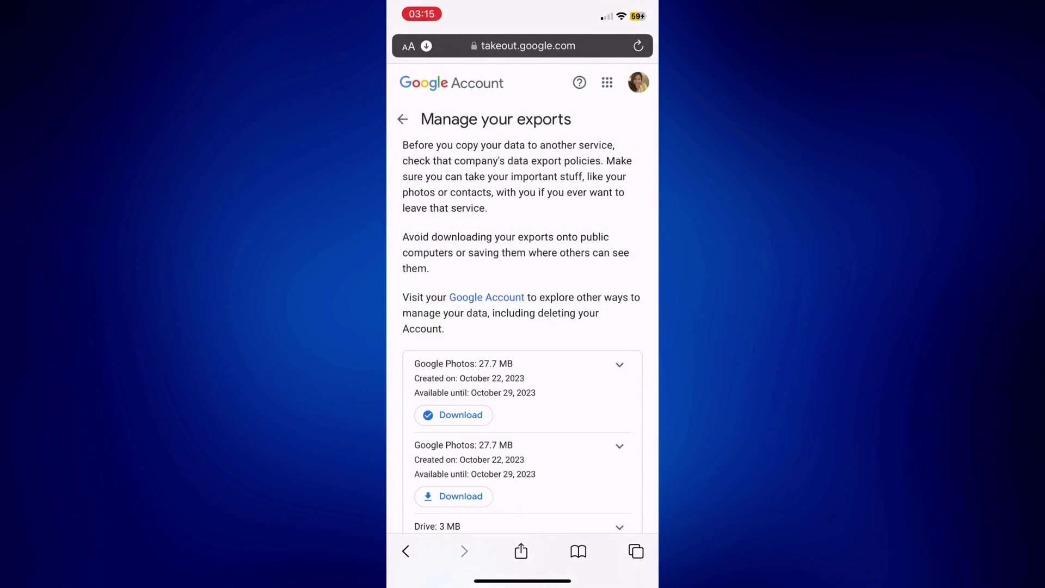
click(408, 45)
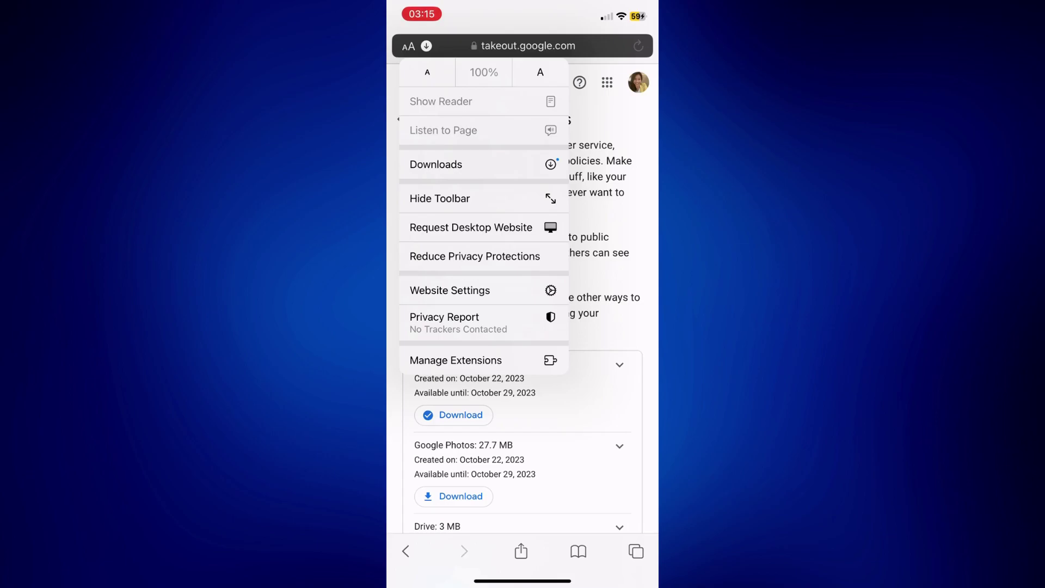
Reveal the 29 MB takeout zip from Safari's Downloads list in Files.
click(436, 164)
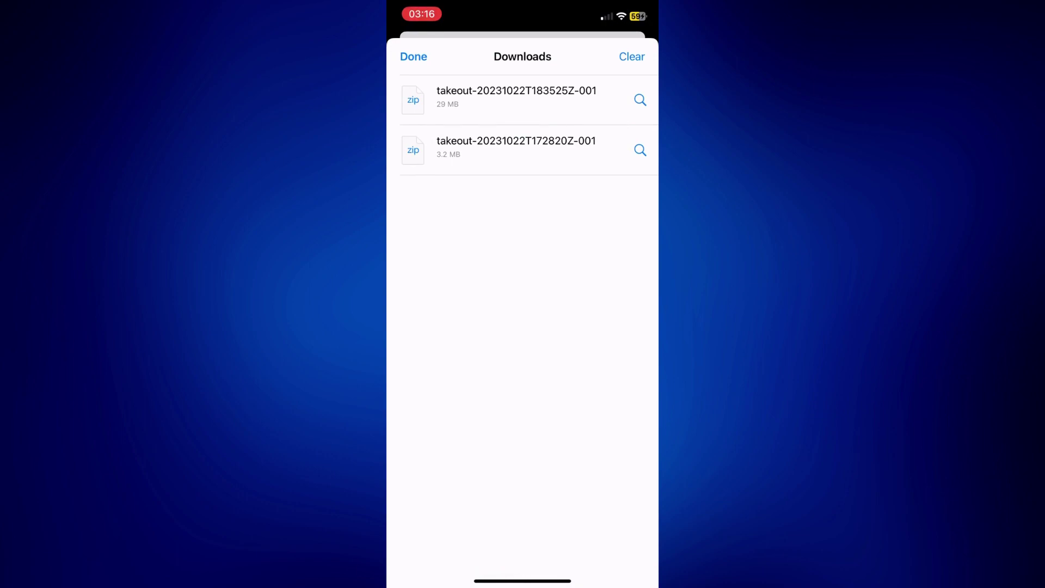
click(640, 100)
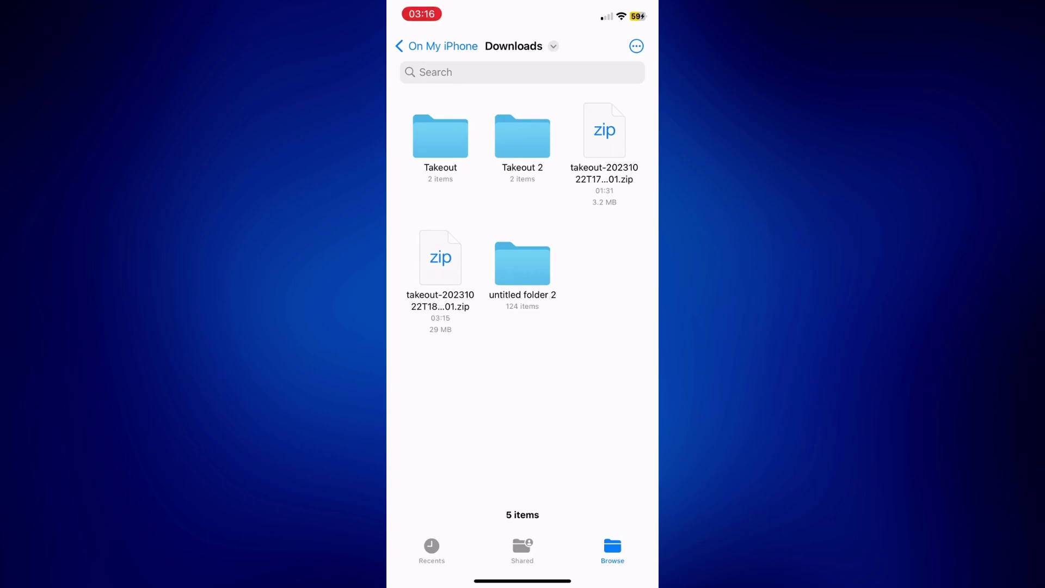
Browse Takeout 2 > Google Photos > Travel, briefly opening the folder options.
click(522, 137)
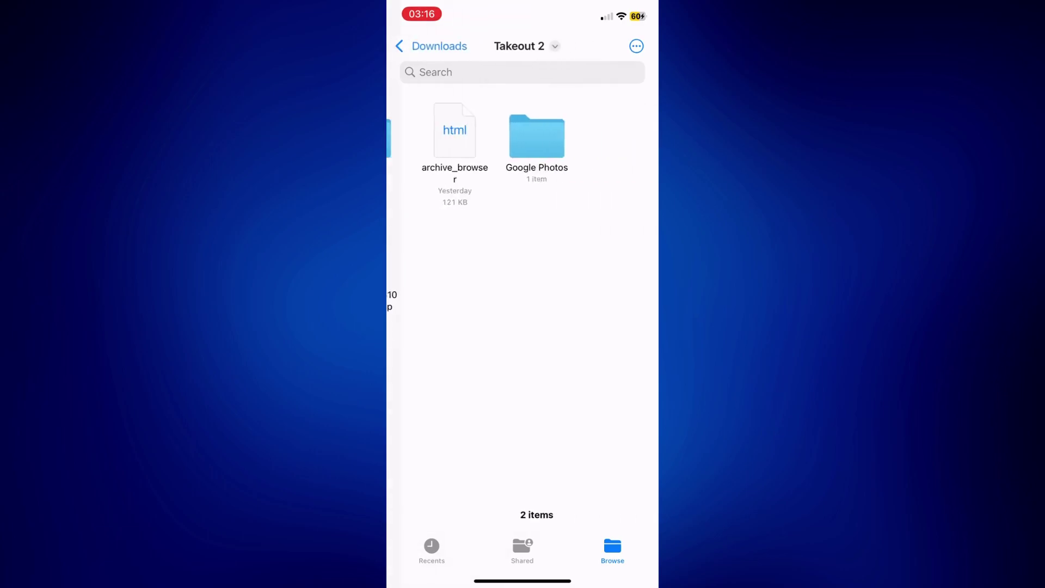
click(522, 137)
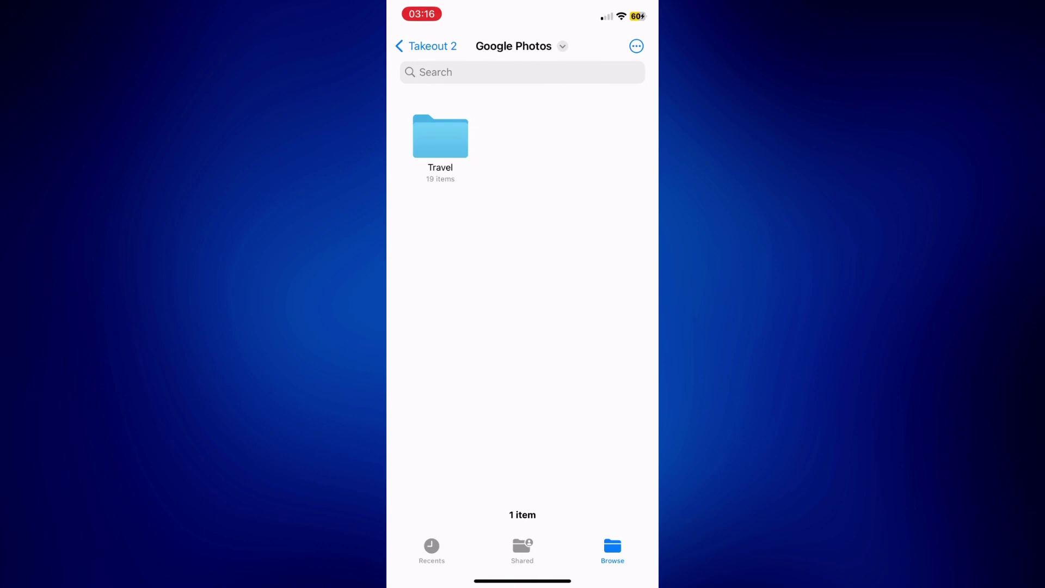
click(441, 137)
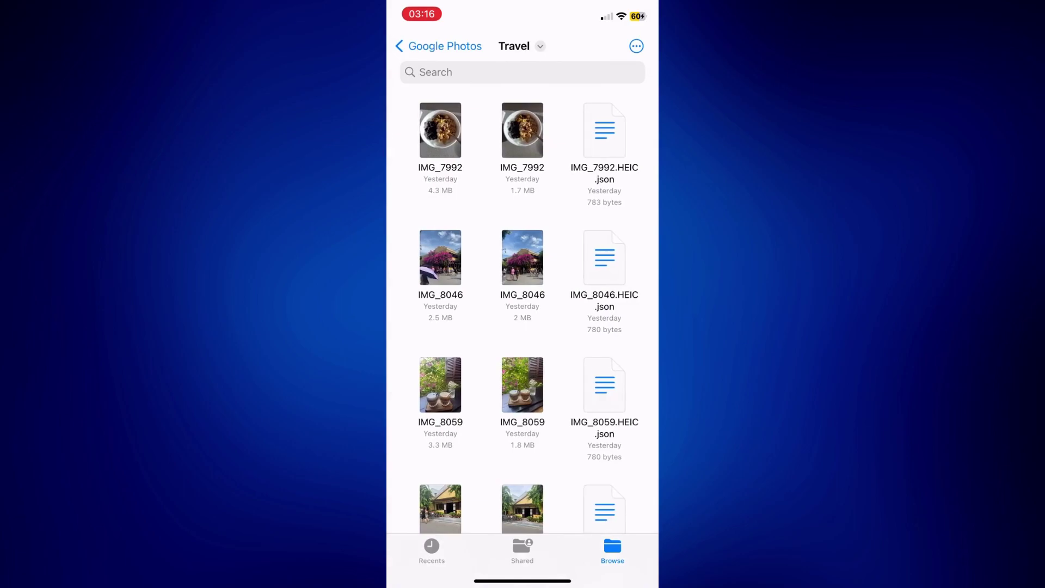
click(637, 46)
key(Escape)
Select all 19 Travel files and save the 11 images to the photo library.
click(637, 47)
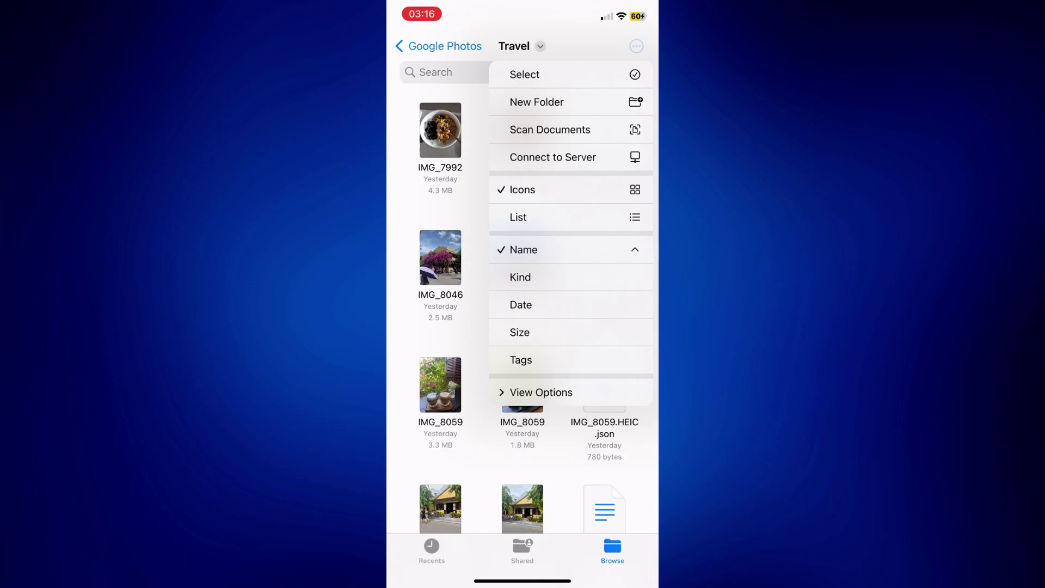
click(524, 75)
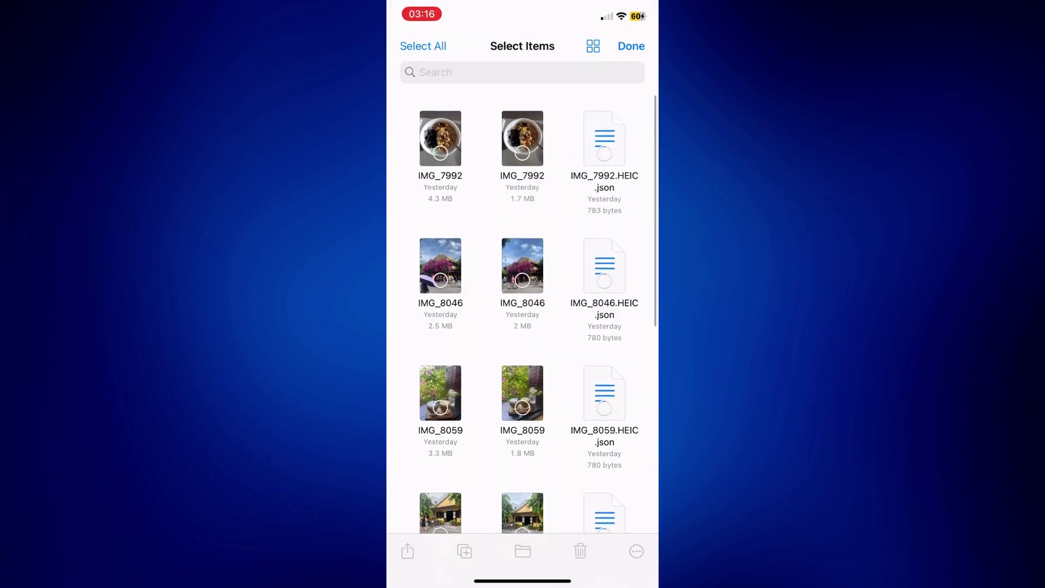
click(441, 131)
click(522, 131)
mouse_move(604, 131)
mouse_down()
mouse_move(604, 490)
mouse_move(604, 294)
mouse_up()
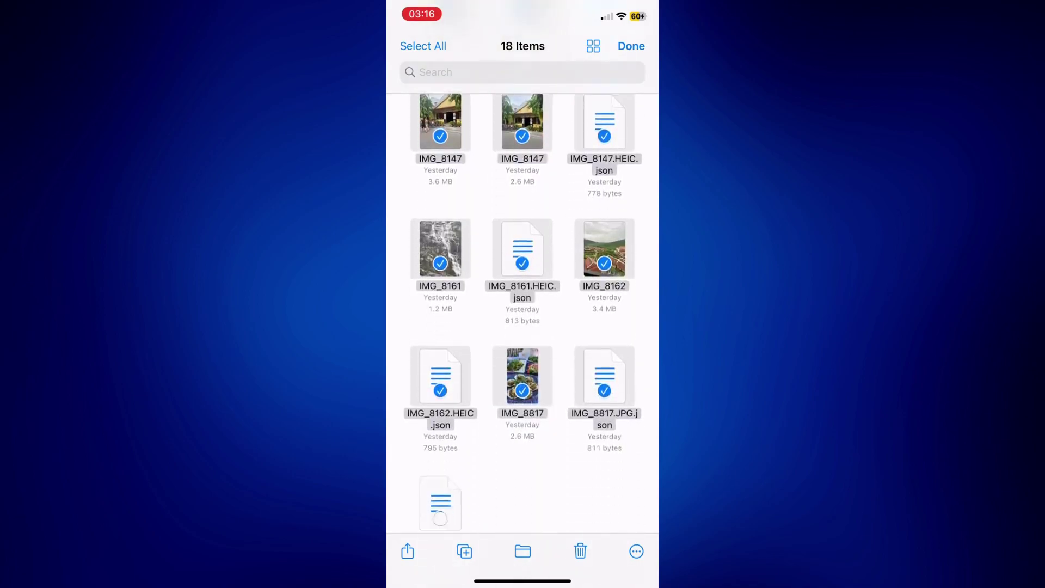
click(440, 408)
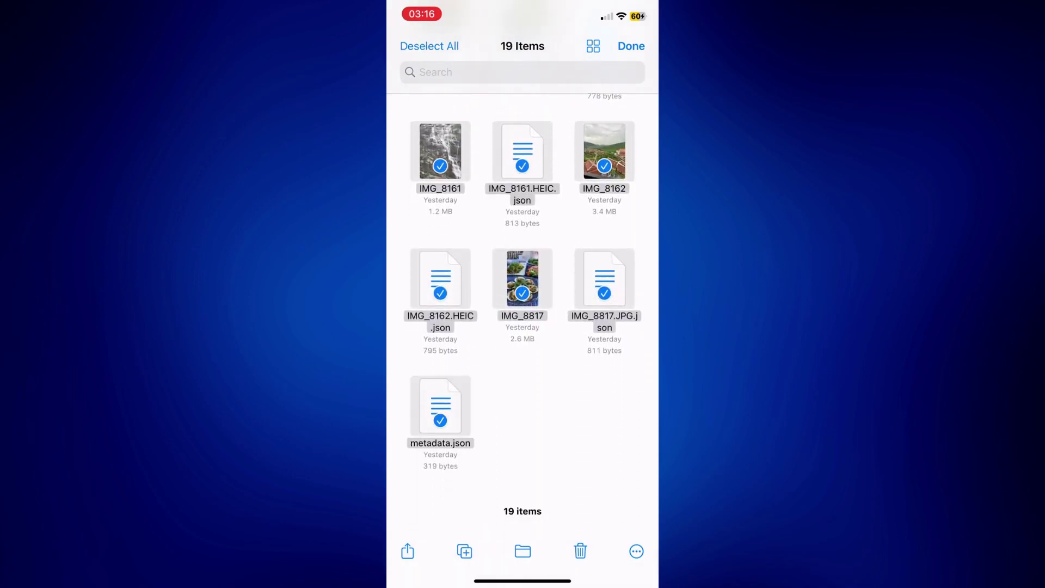
click(408, 551)
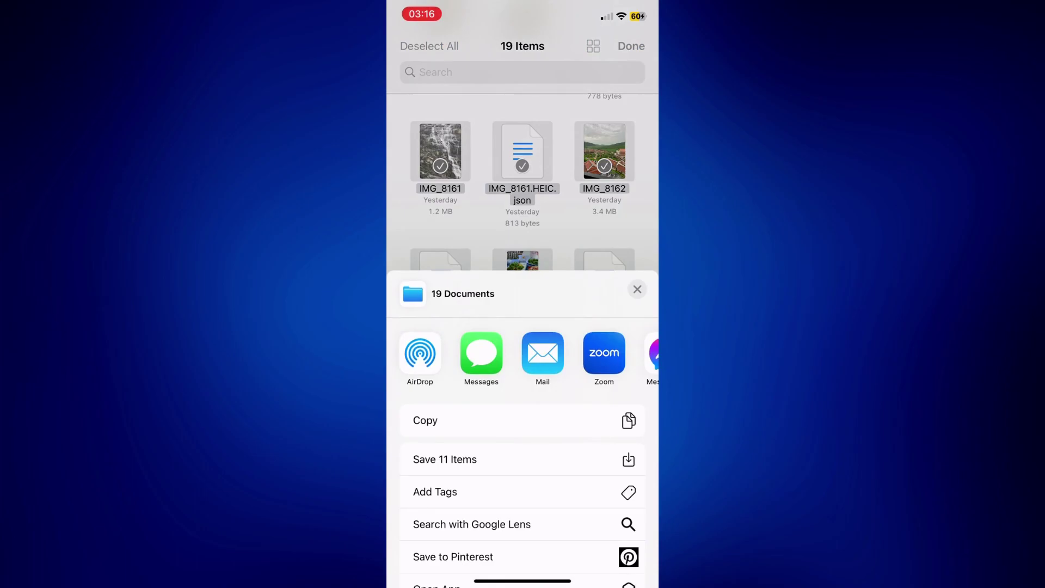
click(637, 289)
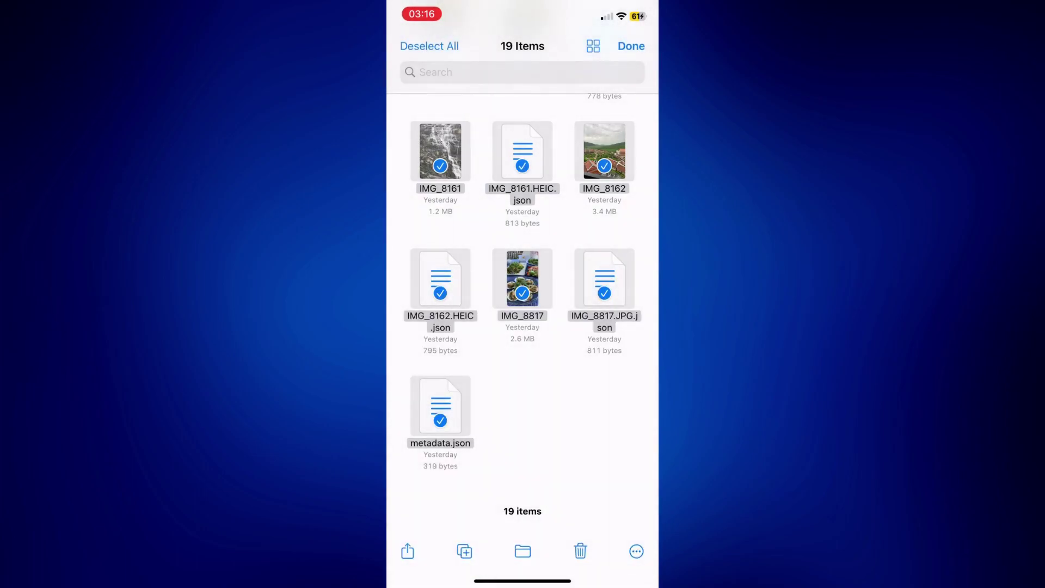
Go back to the first home screen page and open Photos.
drag(523, 581, 523, 368)
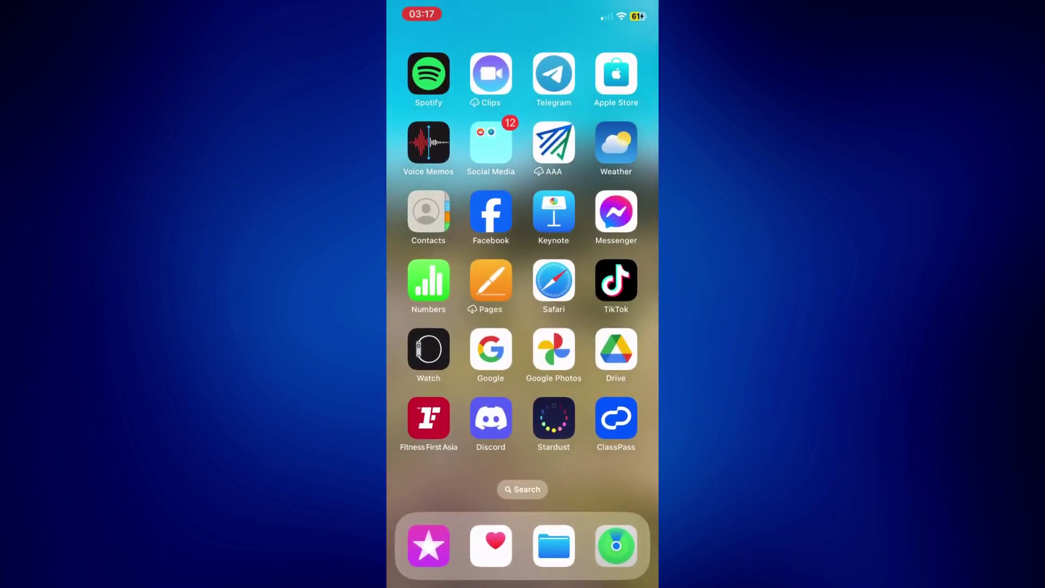
drag(441, 327, 621, 326)
click(553, 351)
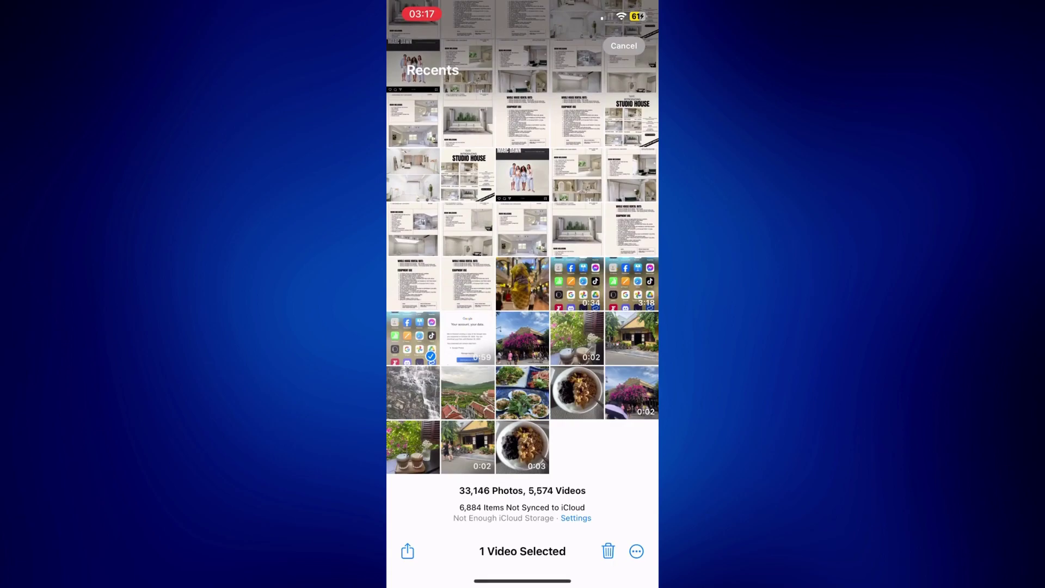
In Recents, view the saved travel photos full screen up to the waterfall photo.
click(523, 339)
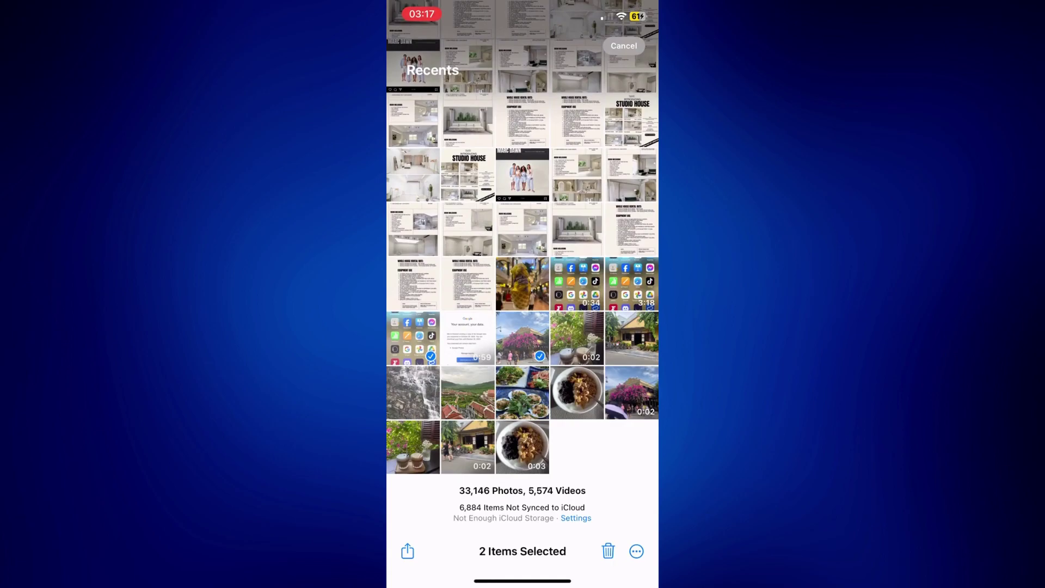
click(624, 46)
click(523, 338)
drag(588, 295, 441, 294)
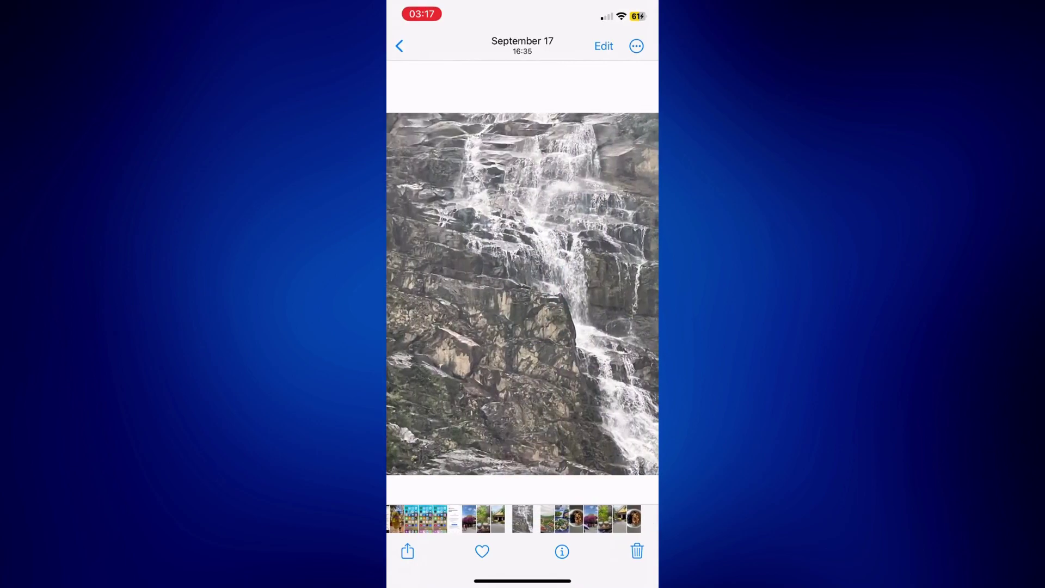